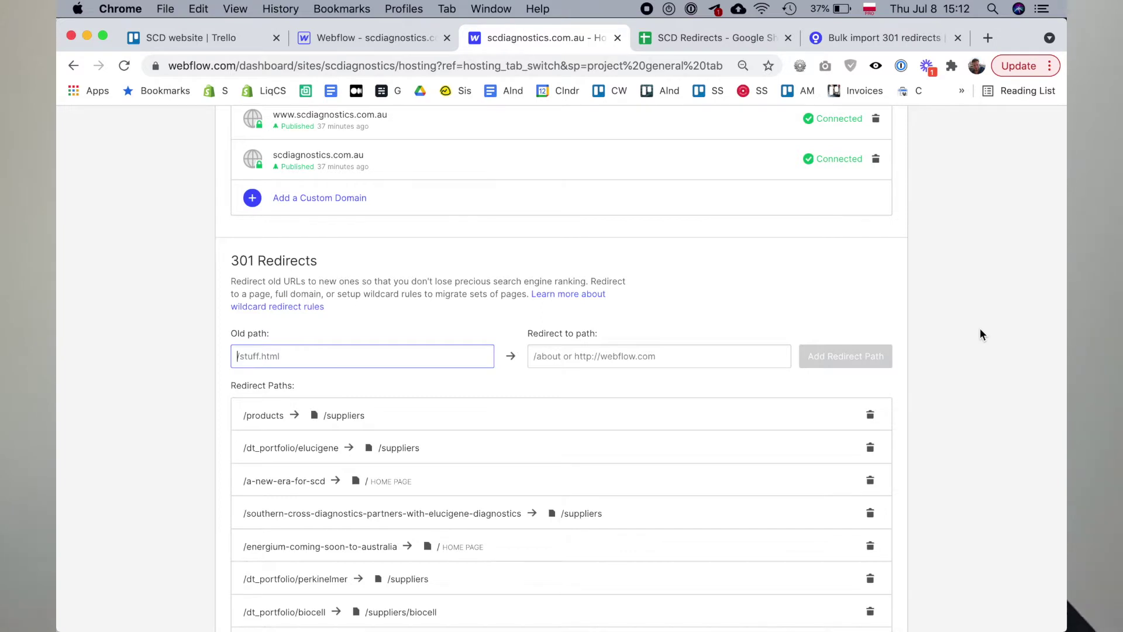
- Enter /old as the test redirect's old path and begin the target path with /
type("/old")
key("Tab")
type("/")
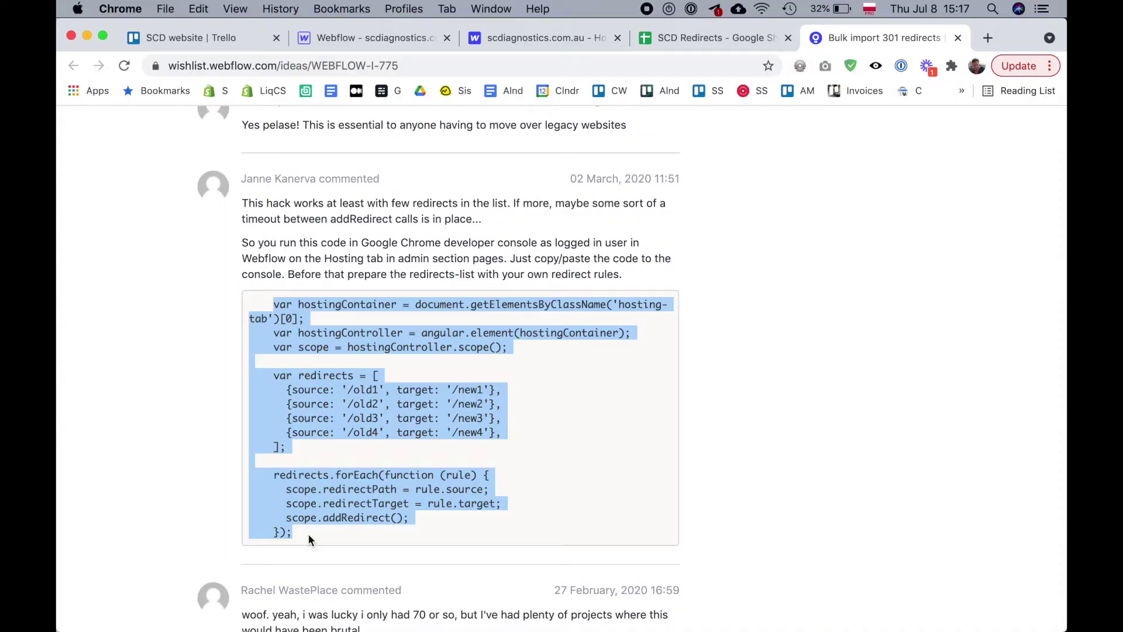
left_click(258, 502)
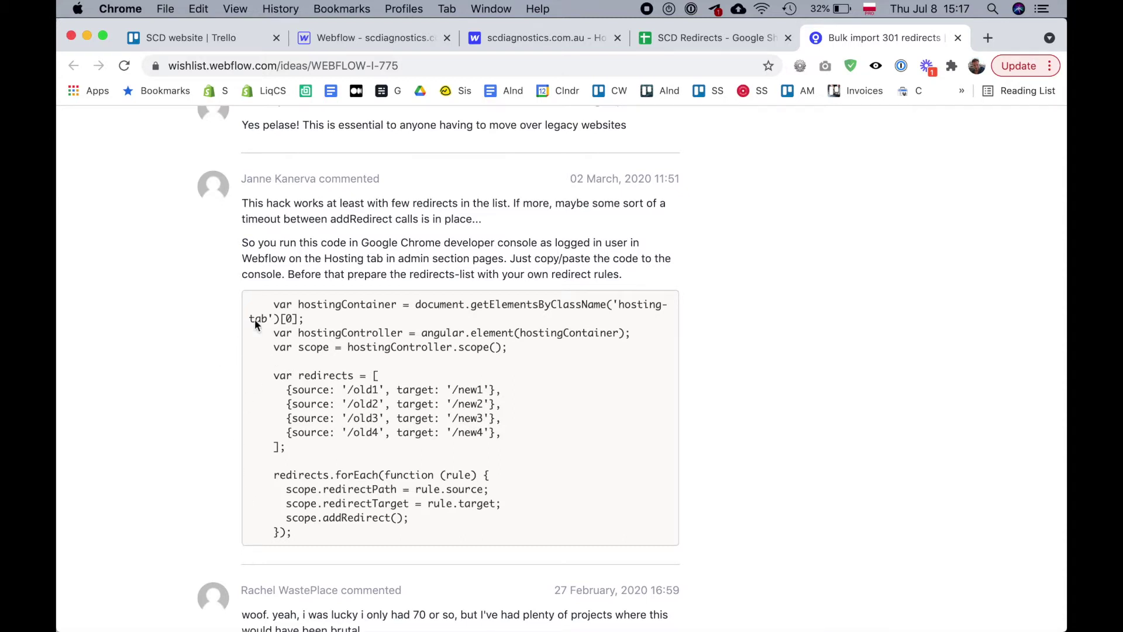
- Select the bulk-redirect console script in the wishlist comment, then go back to the scdiagnostics.com.au hosting page
left_click_drag(273, 305, 314, 528)
key("super+c")
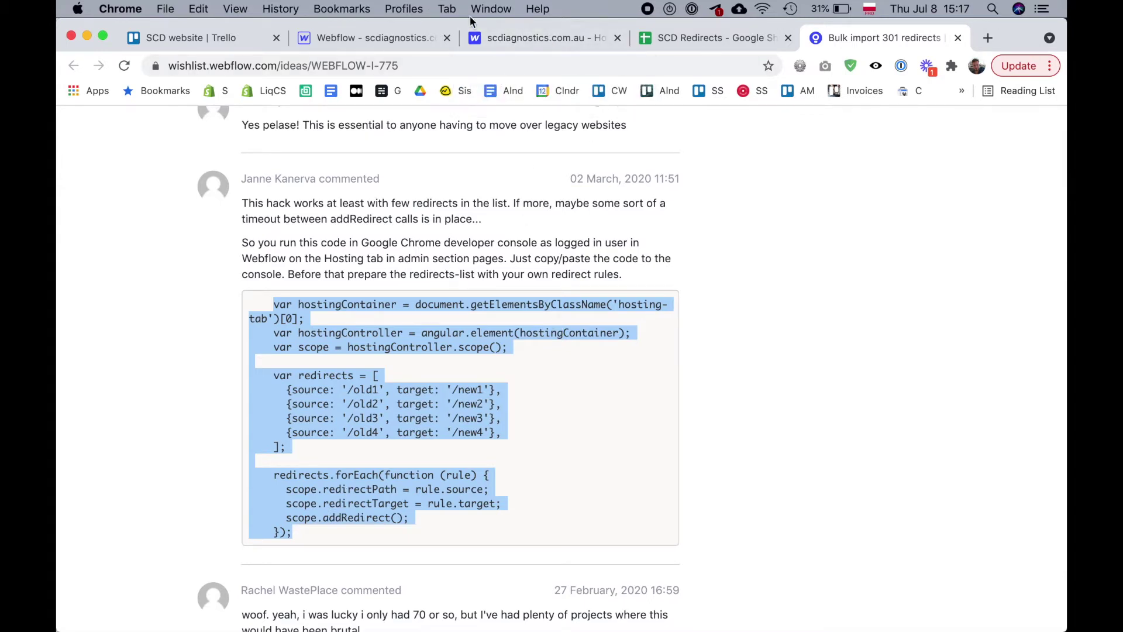
left_click(501, 37)
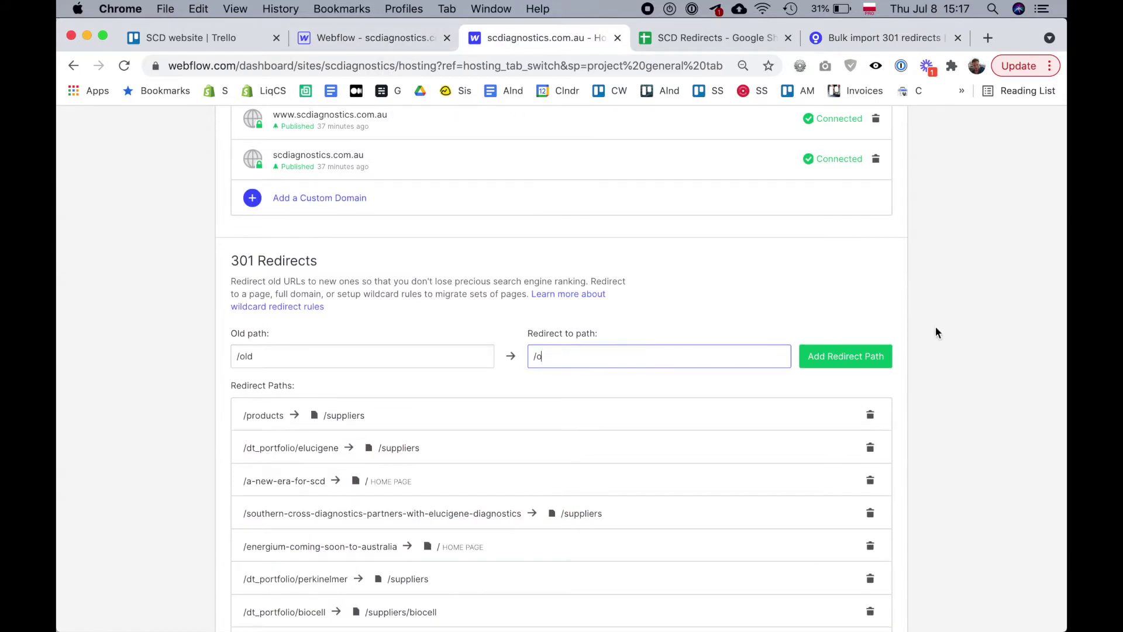
- Open the browser DevTools Console panel beside the Webflow hosting page
key("super+alt+j")
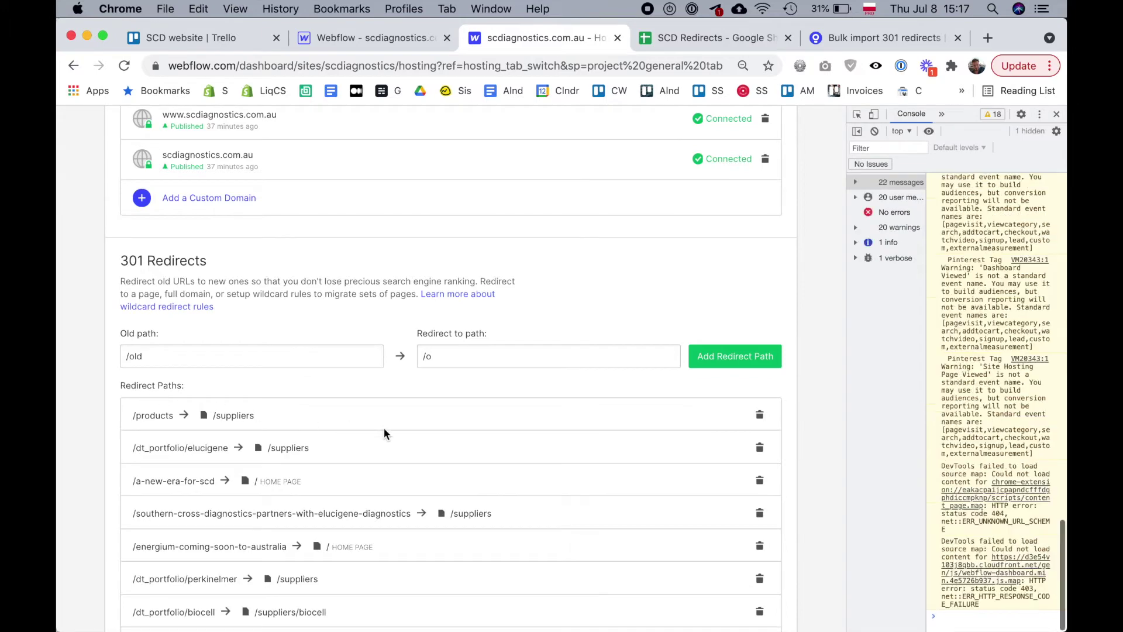
left_click(220, 359)
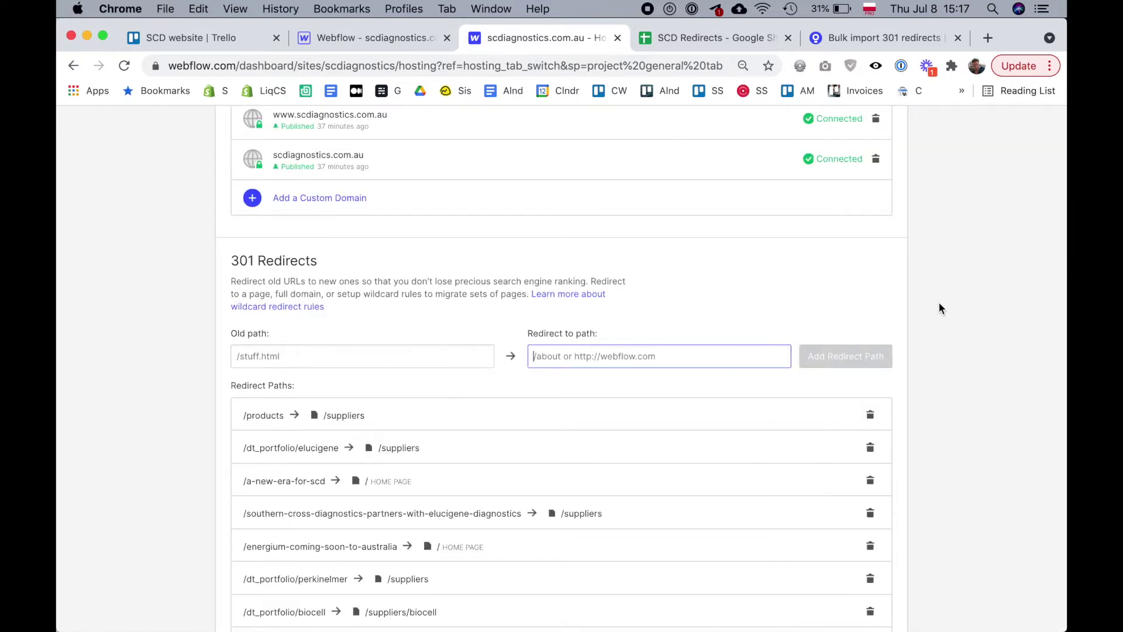
right_click(938, 308)
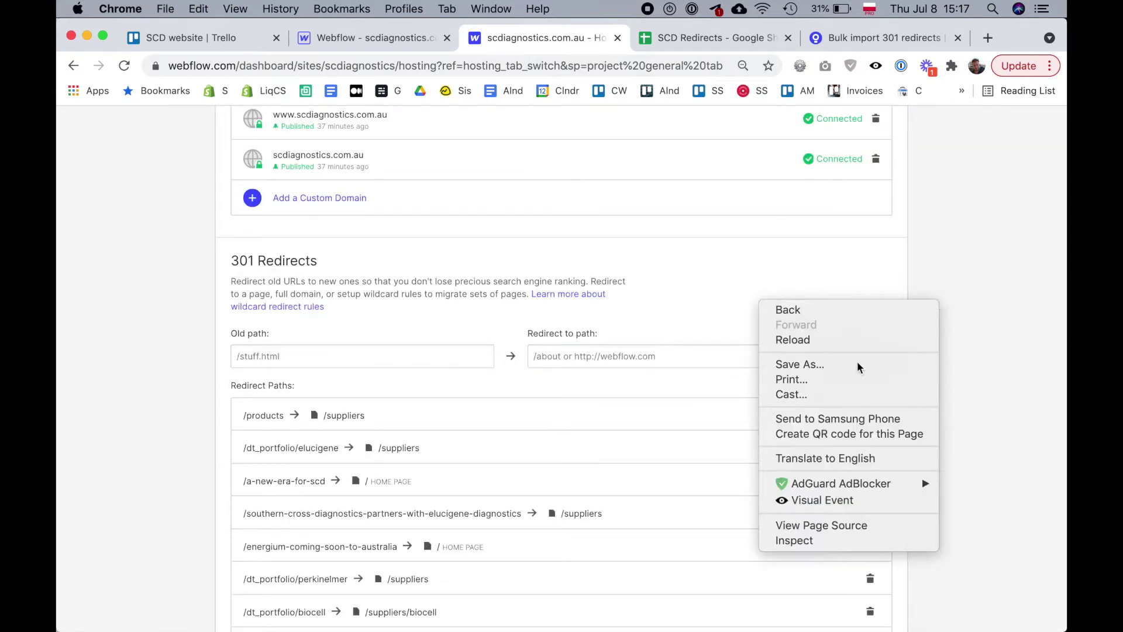
left_click(818, 541)
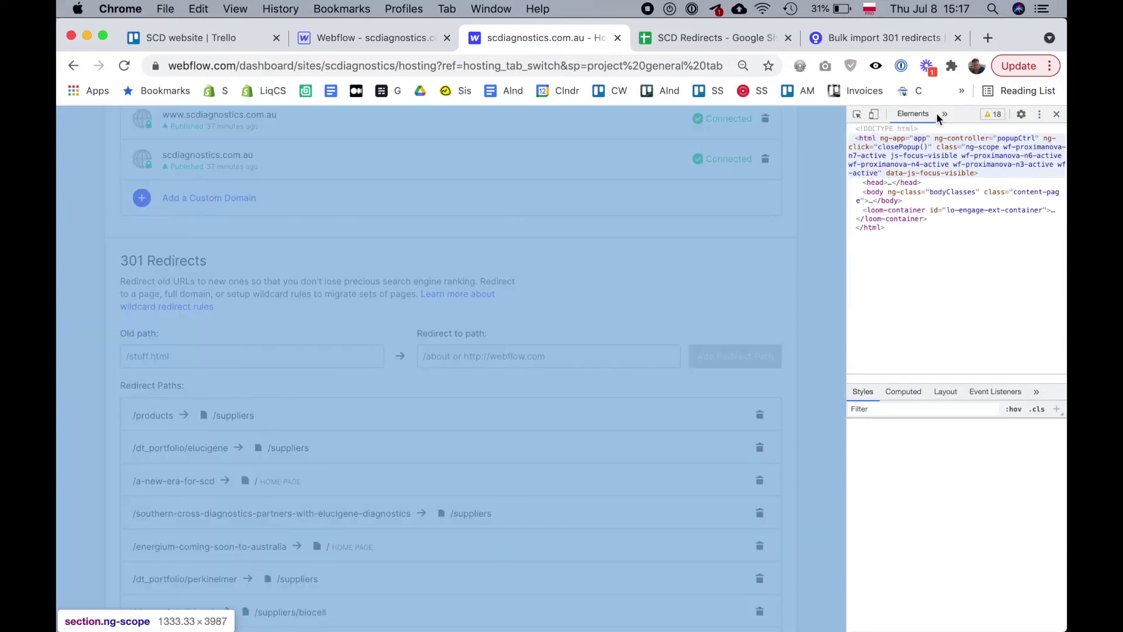
left_click(945, 114)
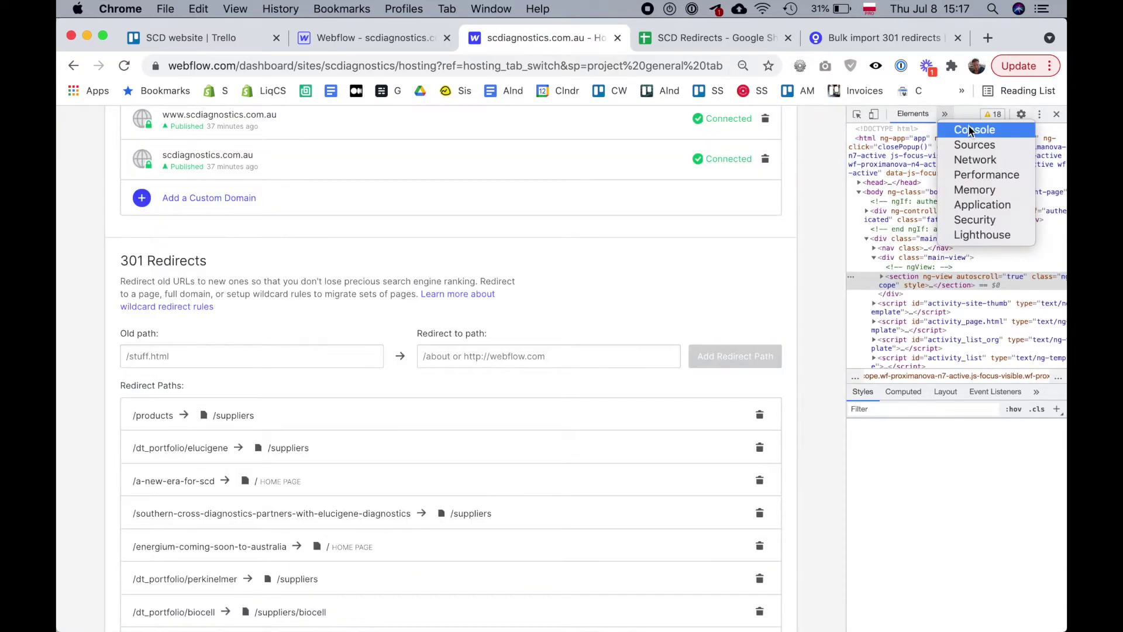
left_click(969, 126)
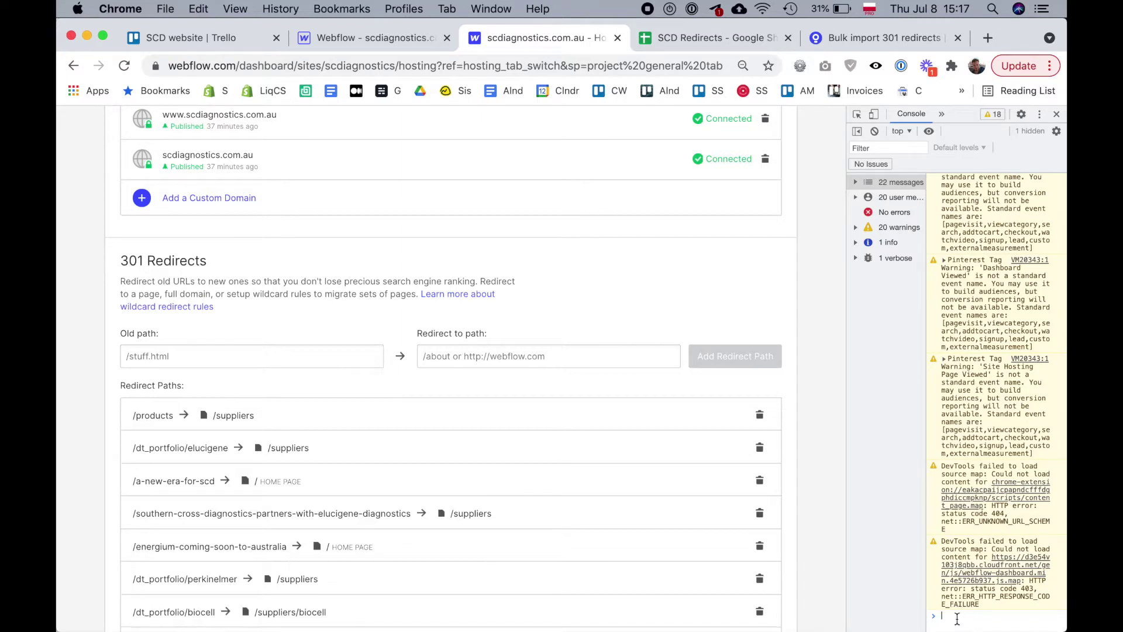
- Paste the bulk-redirect script into the DevTools Console
key("super+v")
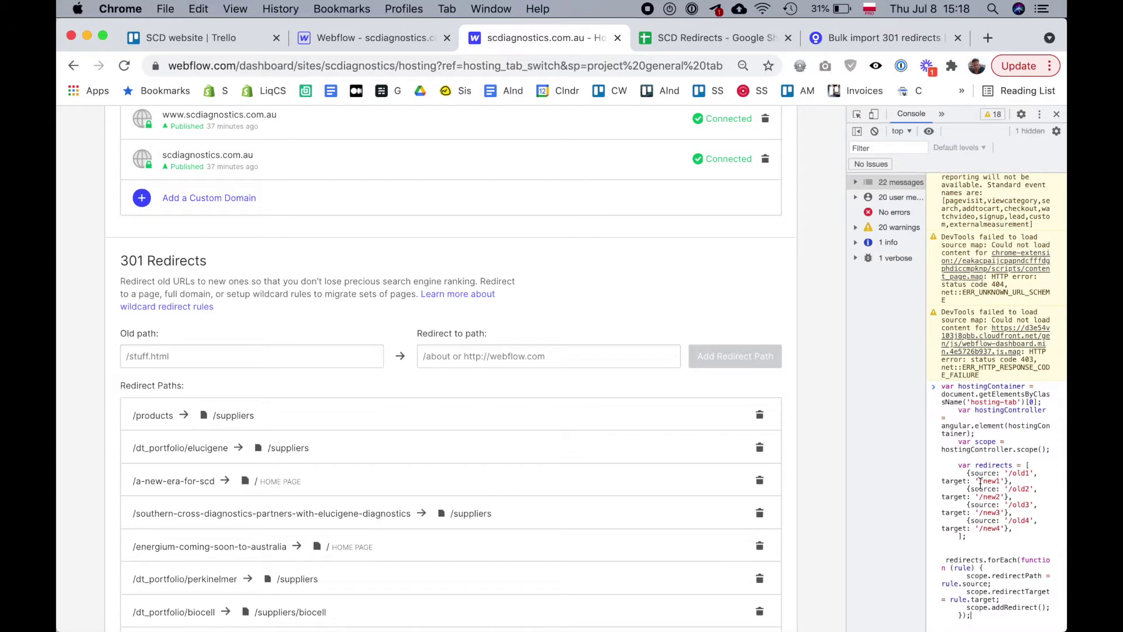
scroll(576, 451, "down", 15)
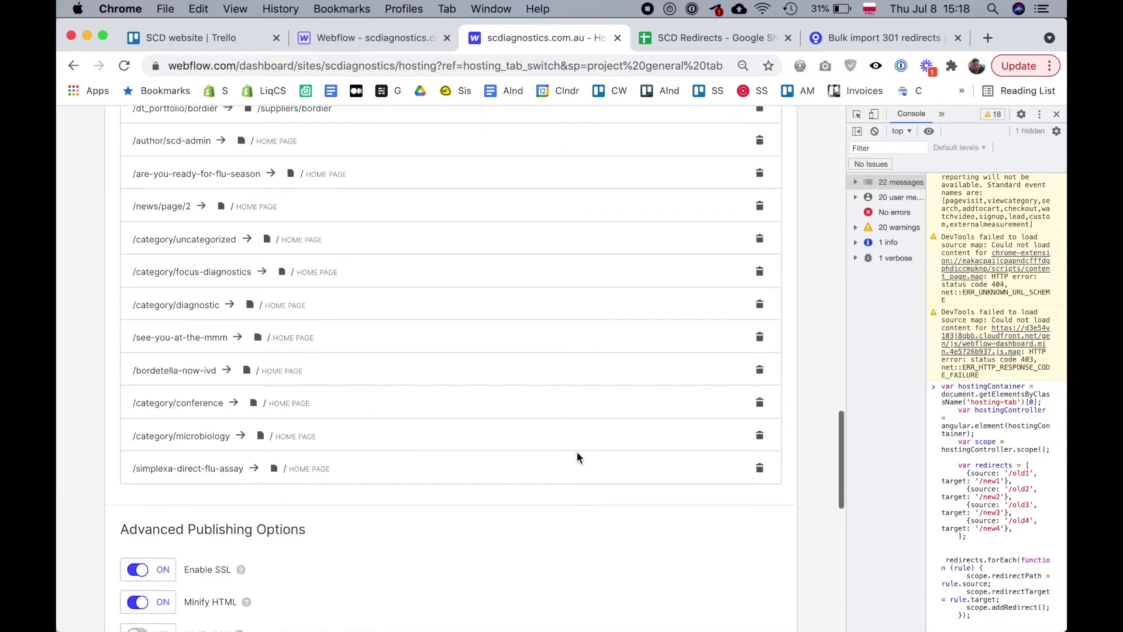
scroll(577, 457, "up", 10)
scroll(576, 457, "down", 8)
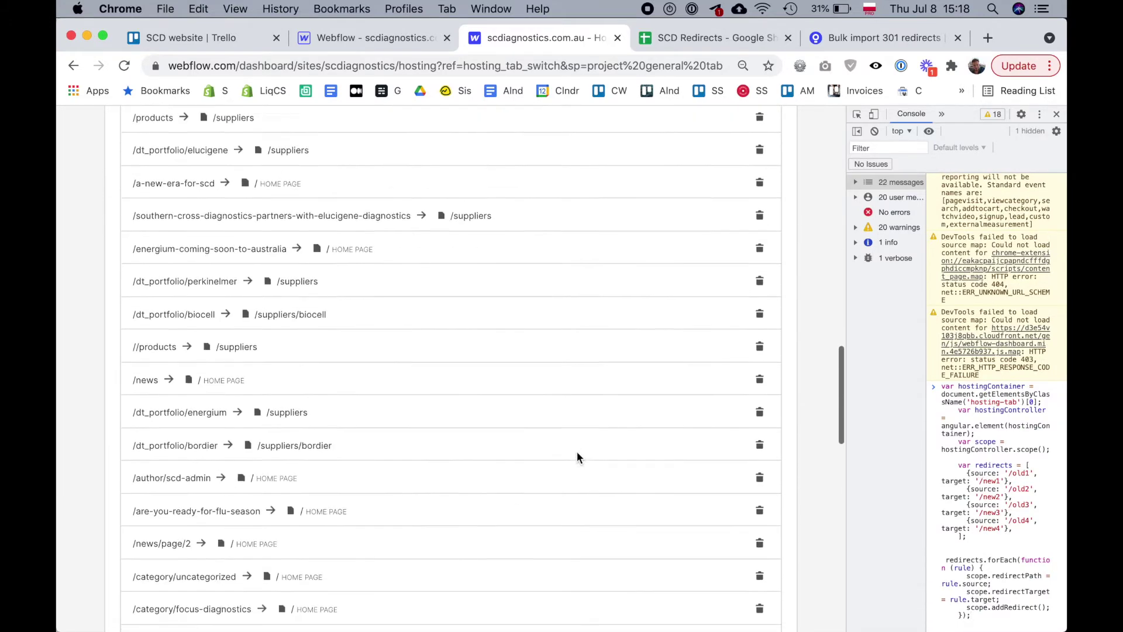
scroll(576, 452, "down", 5)
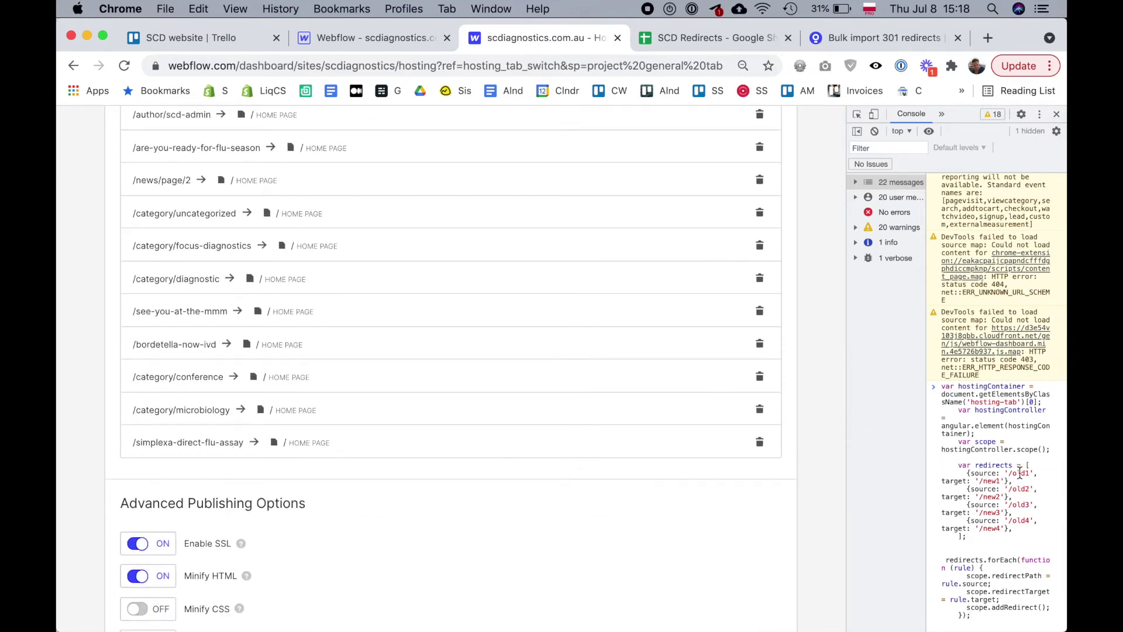
- Run the script and verify /old1–/old4 now redirect to /new1–/new4
key("Return")
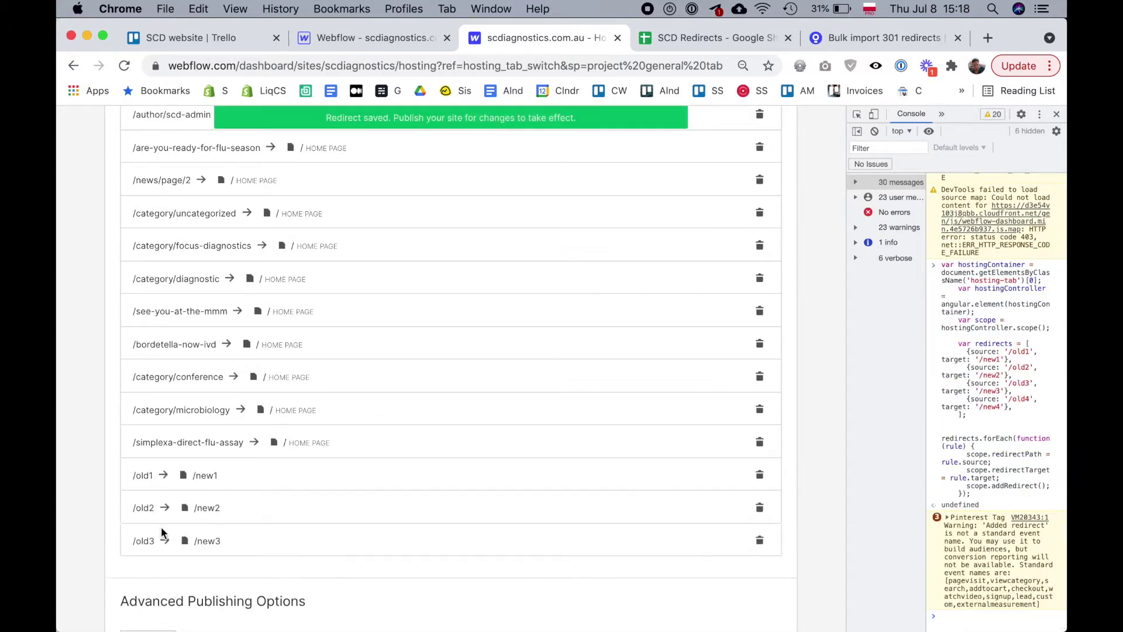
scroll(166, 556, "down", 1)
scroll(166, 557, "down", 1)
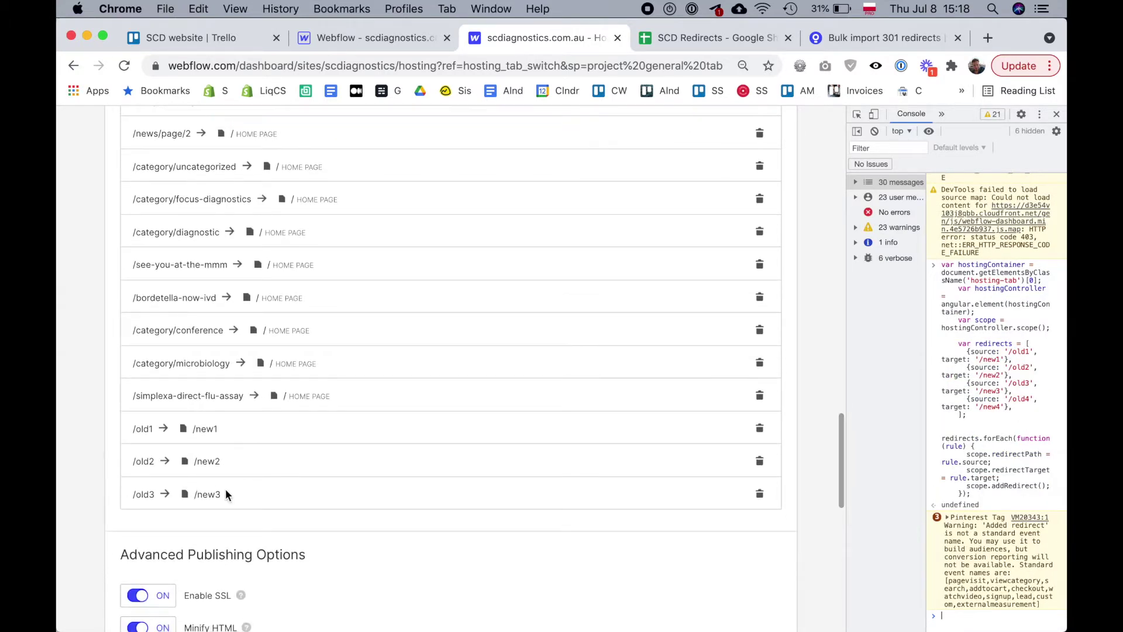
scroll(164, 457, "up", 10)
scroll(164, 457, "down", 12)
scroll(163, 453, "down", 1)
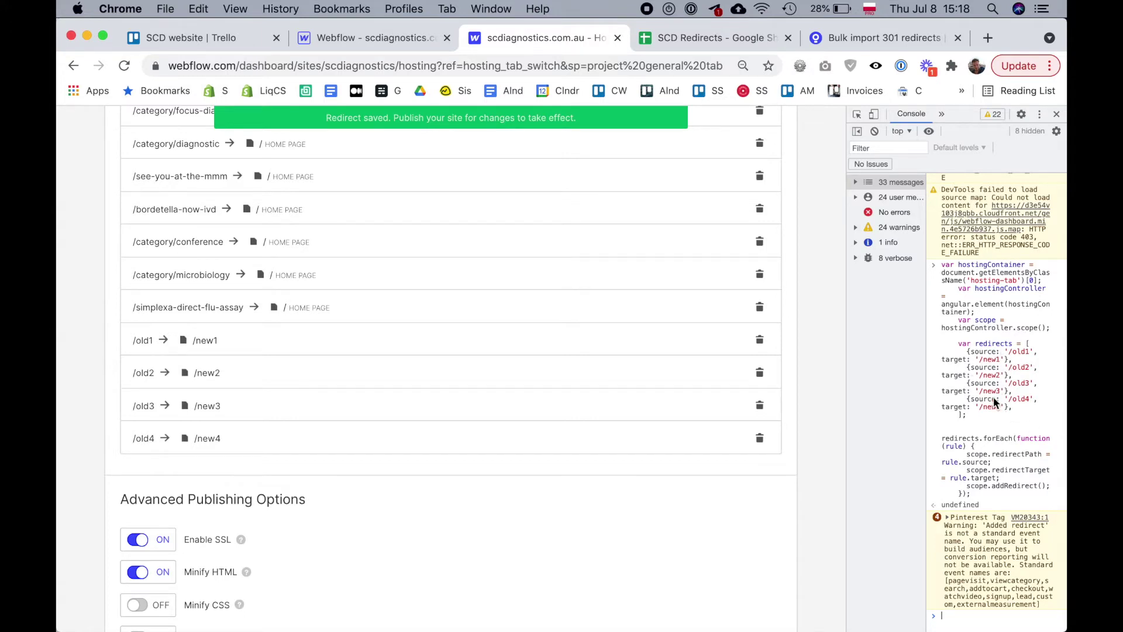
key("super+Tab")
key("super+Tab")
key("super+Tab")
key("super+Tab")
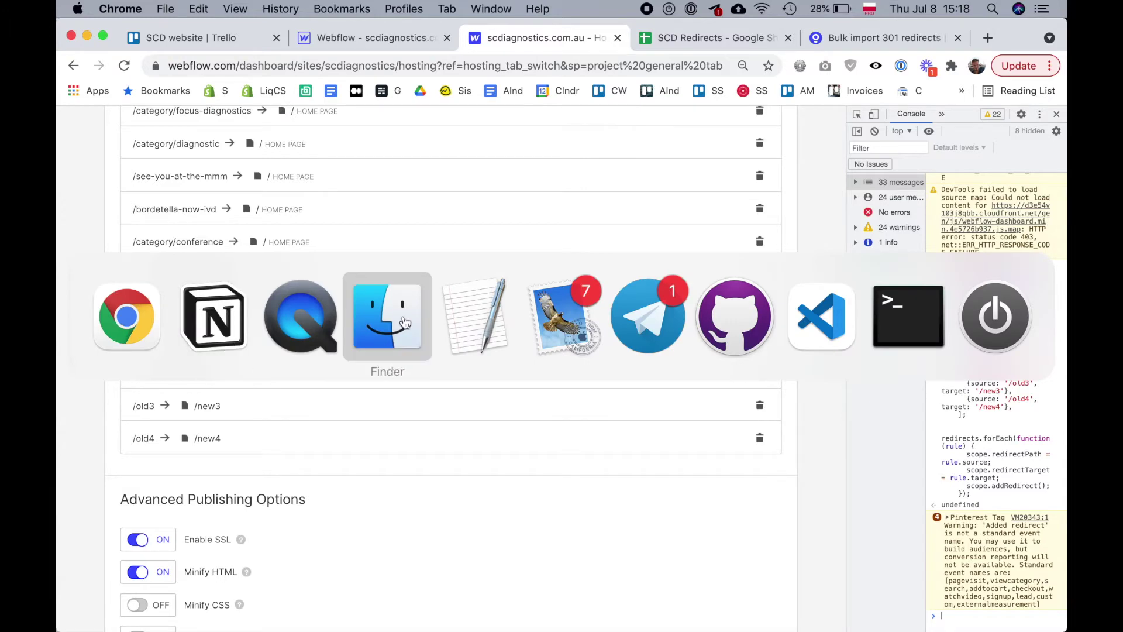
key("super+z")
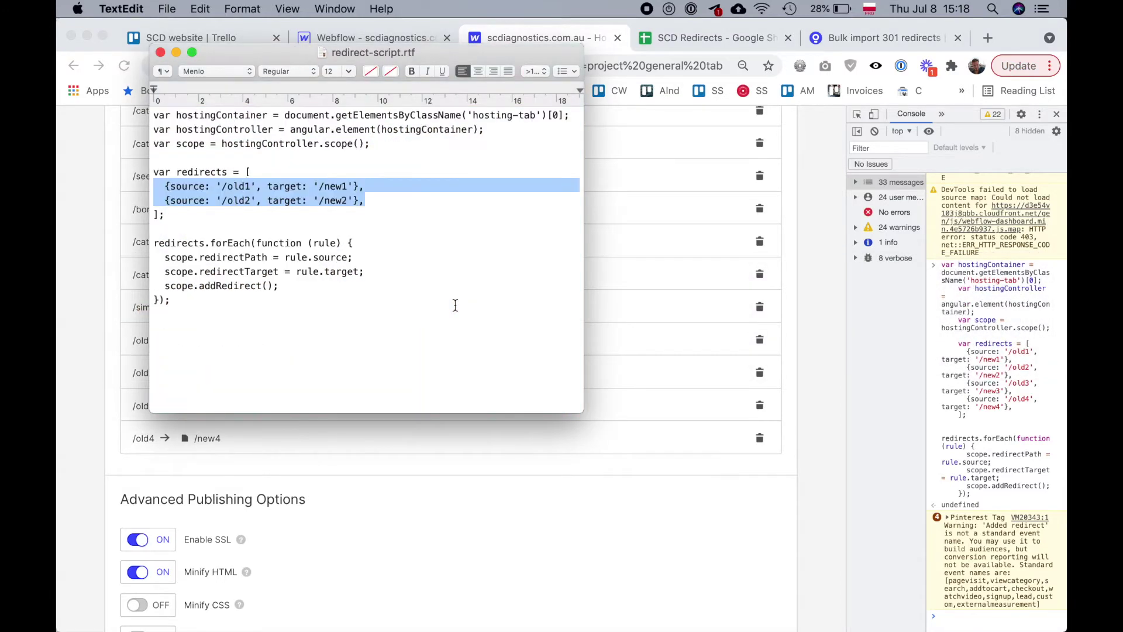
left_click(409, 211)
left_click_drag(222, 186, 251, 186)
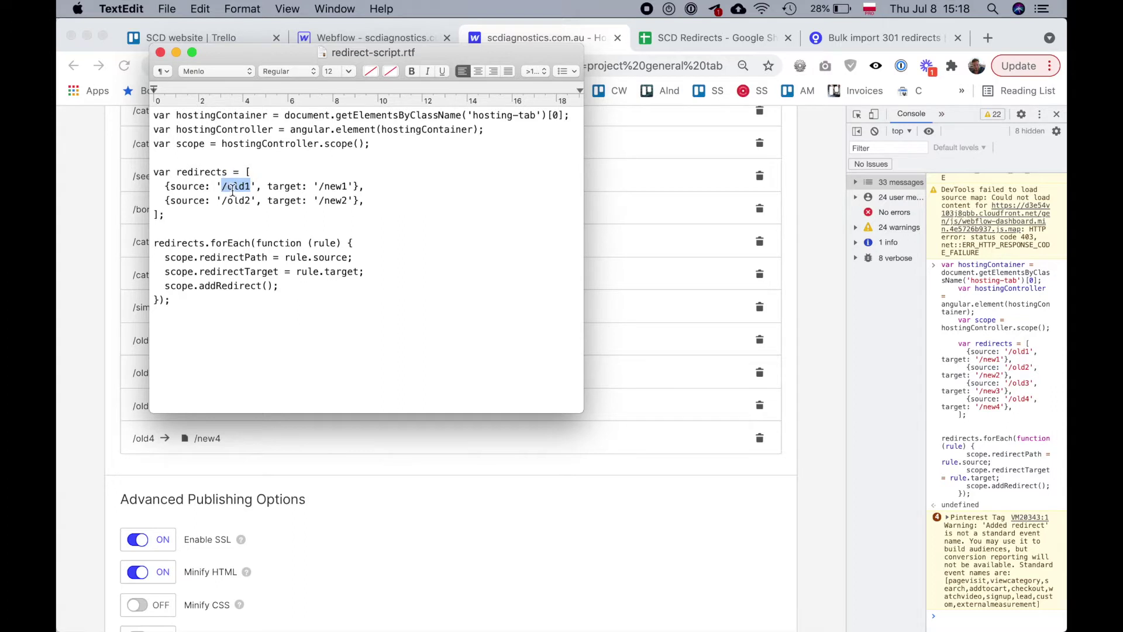
left_click(322, 186)
left_click_drag(321, 186, 347, 186)
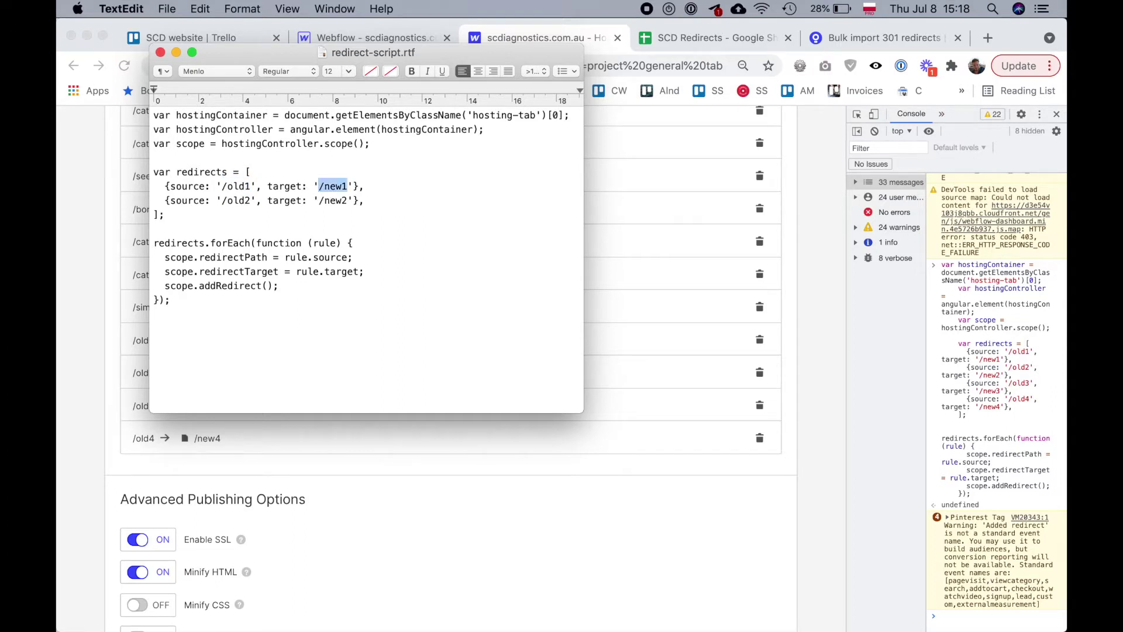
left_click(226, 187)
key("shift+Right")
key("shift+Right")
key("shift+Right")
key("shift+Right")
key("shift+Right")
left_click(251, 194)
key("super+Tab")
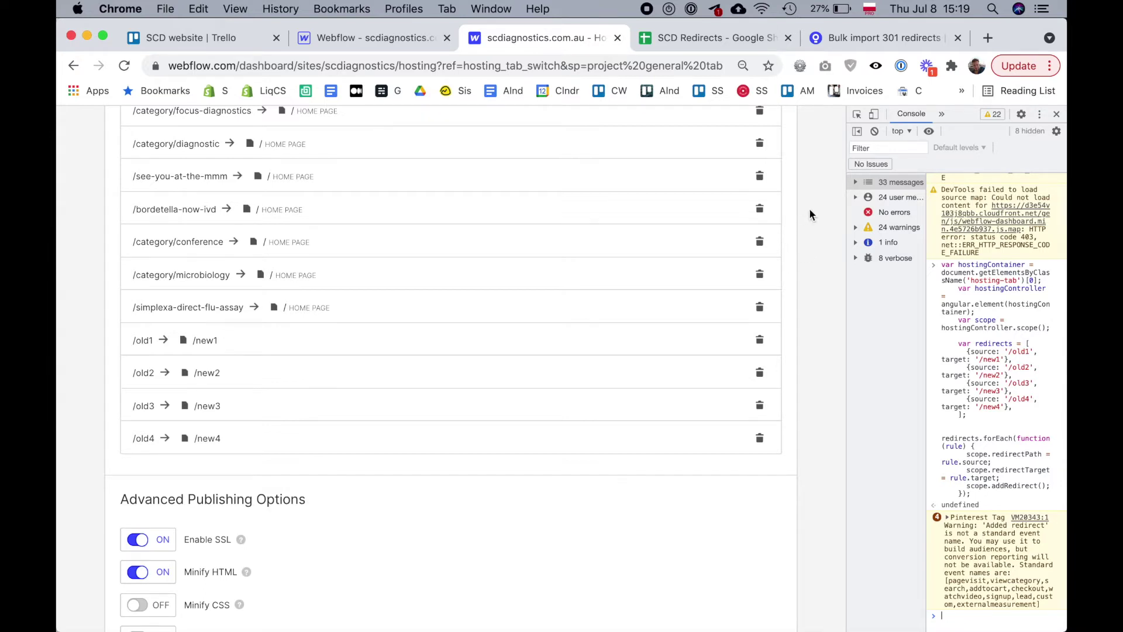
- Grab the {source: '/old1', target: '/new1'}, line from the script and select column C in SCD Redirects
left_click(700, 36)
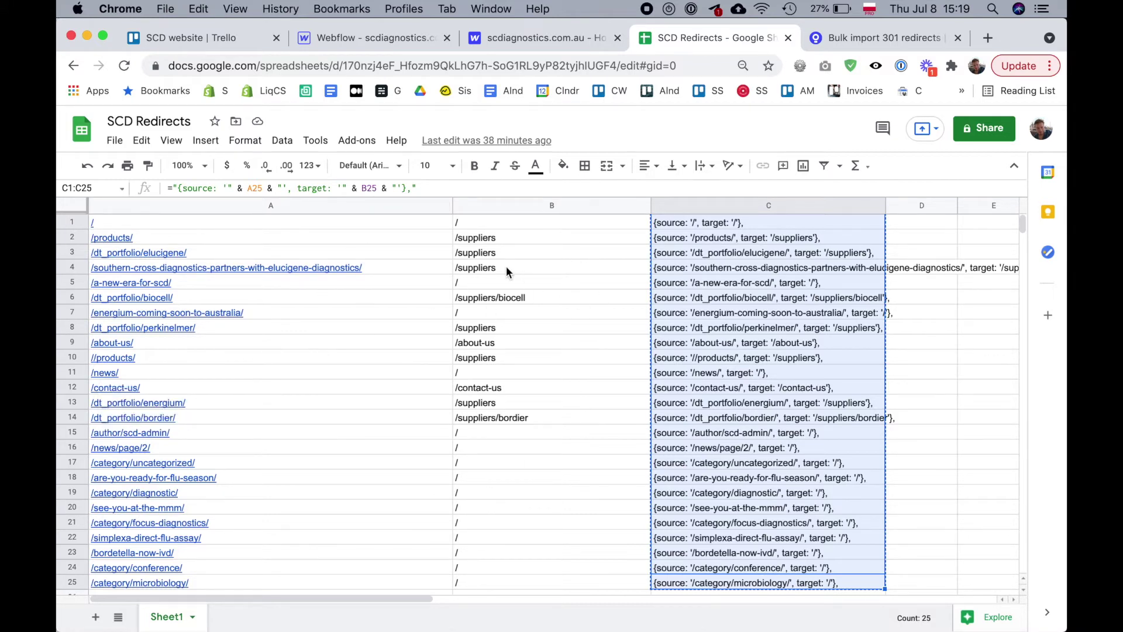
key("super+Tab")
left_click_drag(170, 184, 363, 186)
key("super+c")
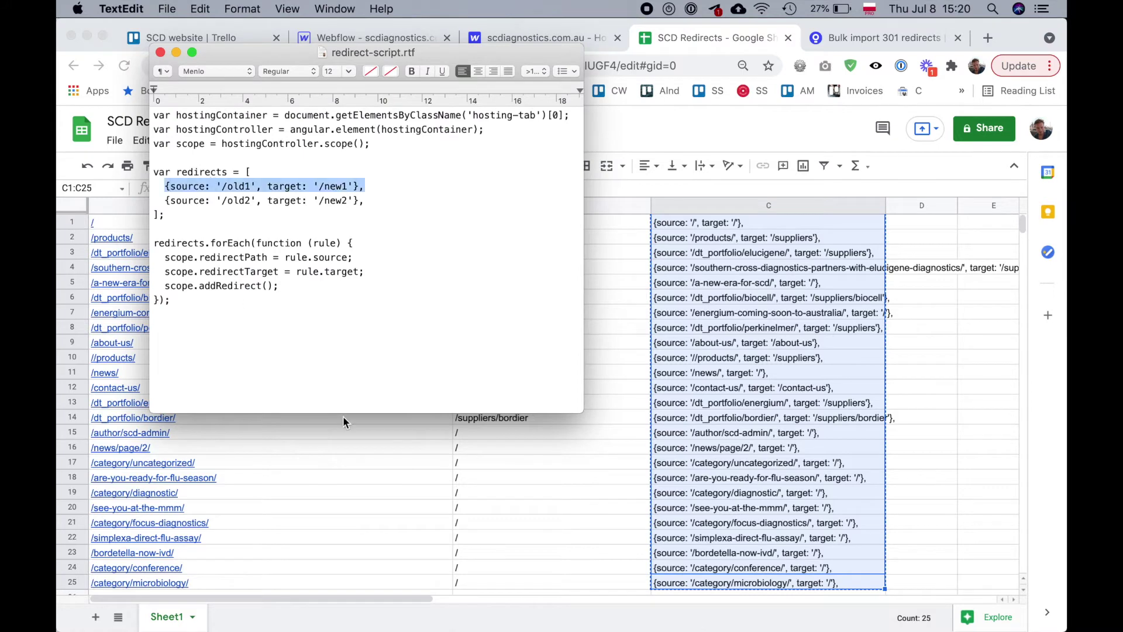
left_click(804, 240)
left_click(799, 208)
scroll(806, 283, "down", 5)
scroll(806, 284, "up", 5)
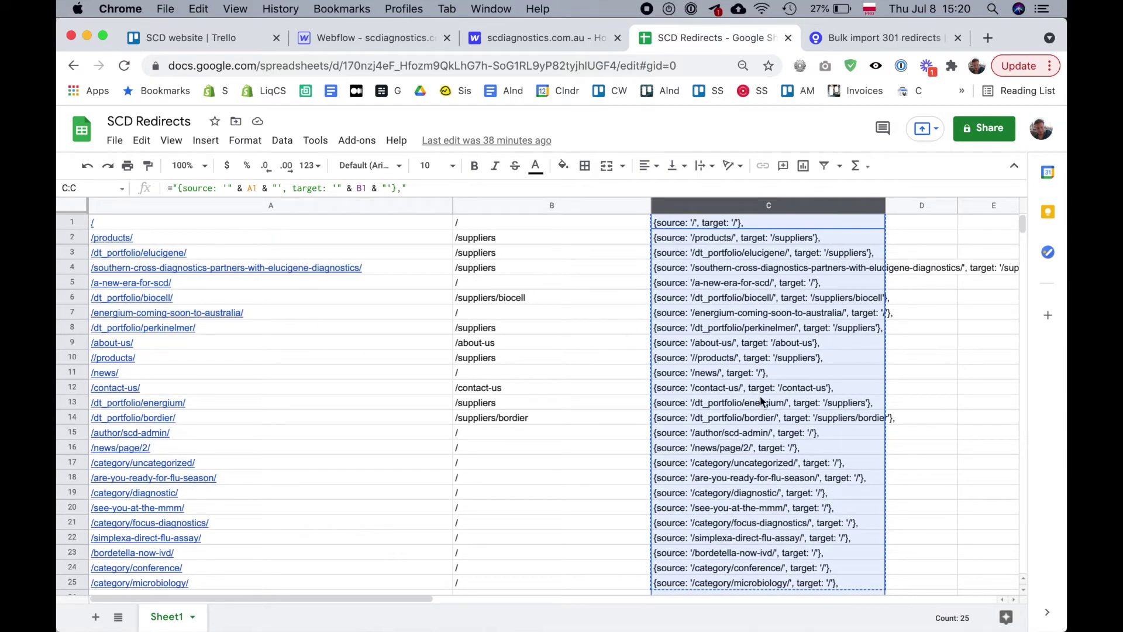
left_click(793, 207)
- Paste the sample redirect line into cell C2
left_click(791, 241)
type("=")
key("cmd+Tab")
key("cmd+Tab")
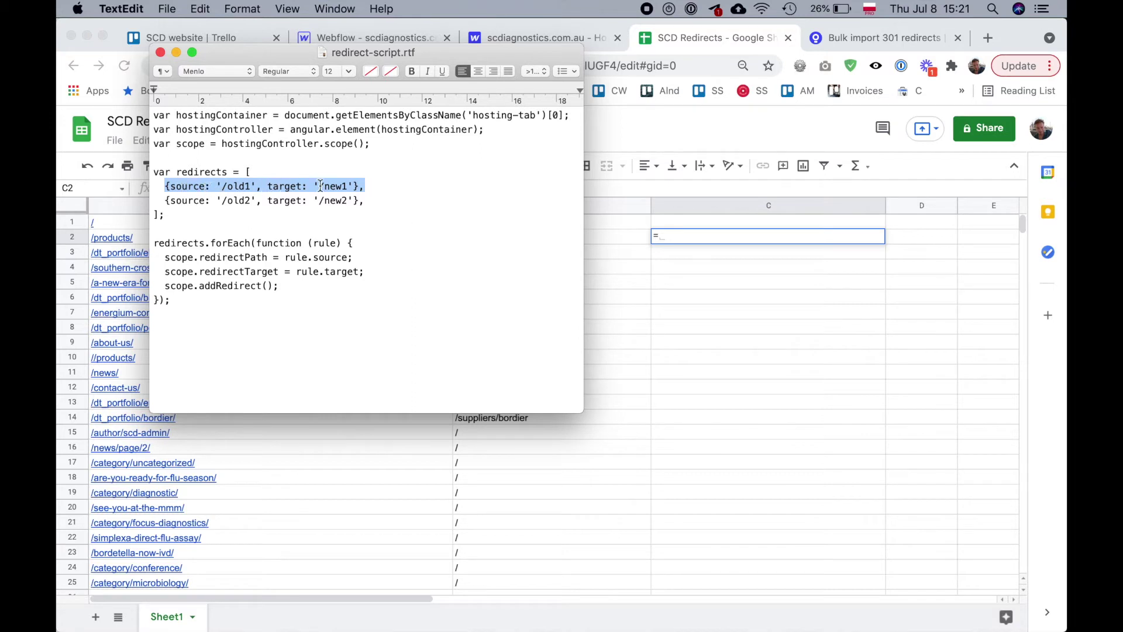
key("super+Tab")
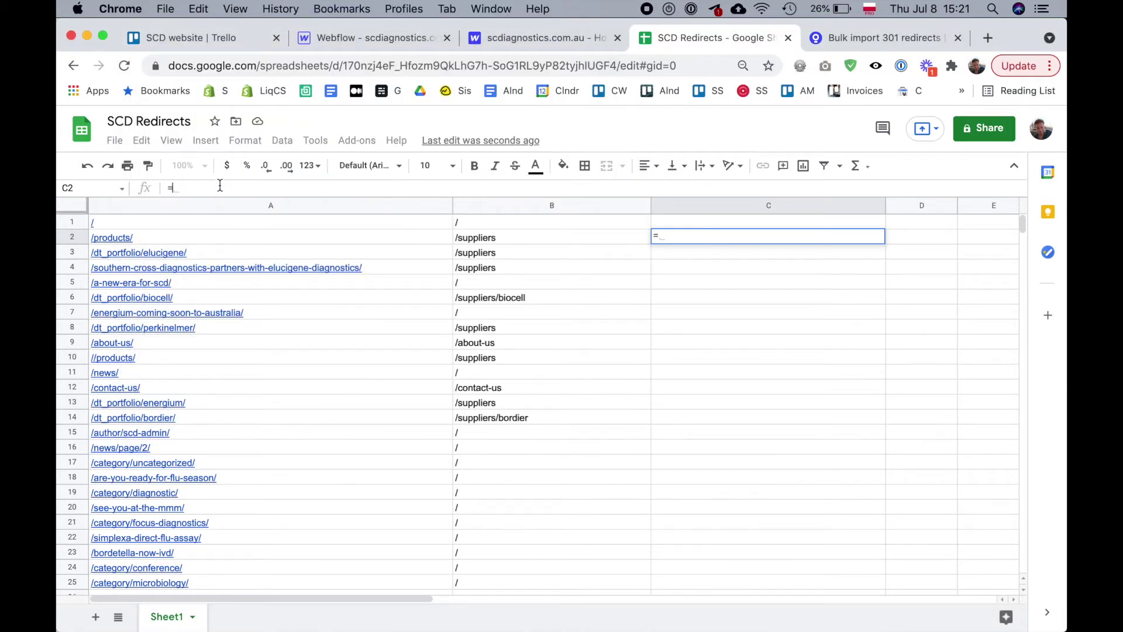
key("super+v")
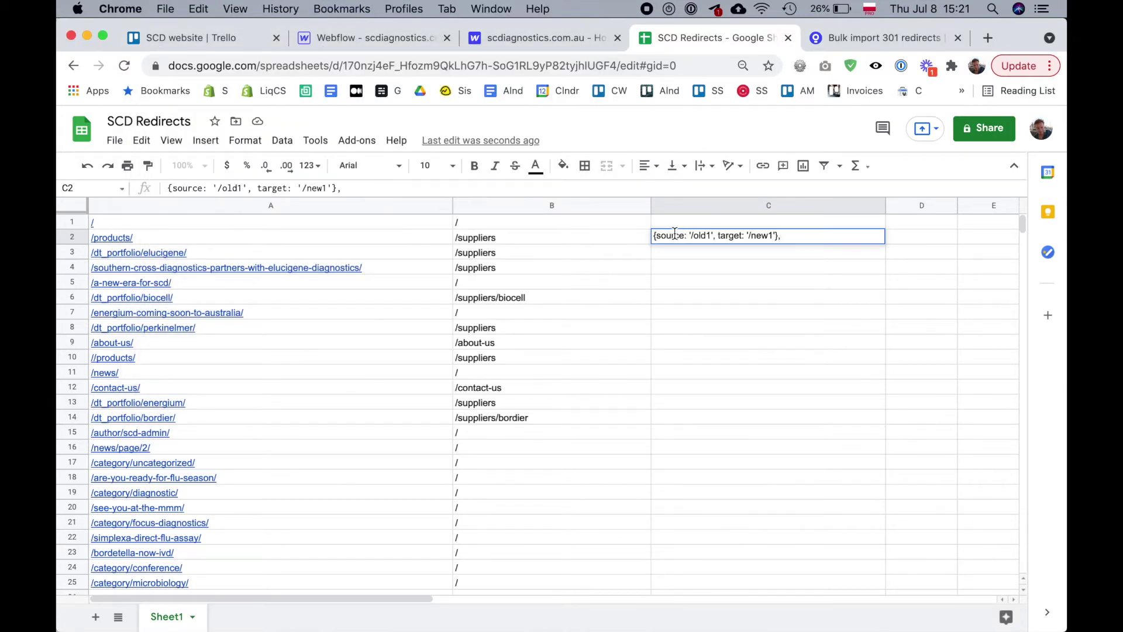
left_click(762, 272)
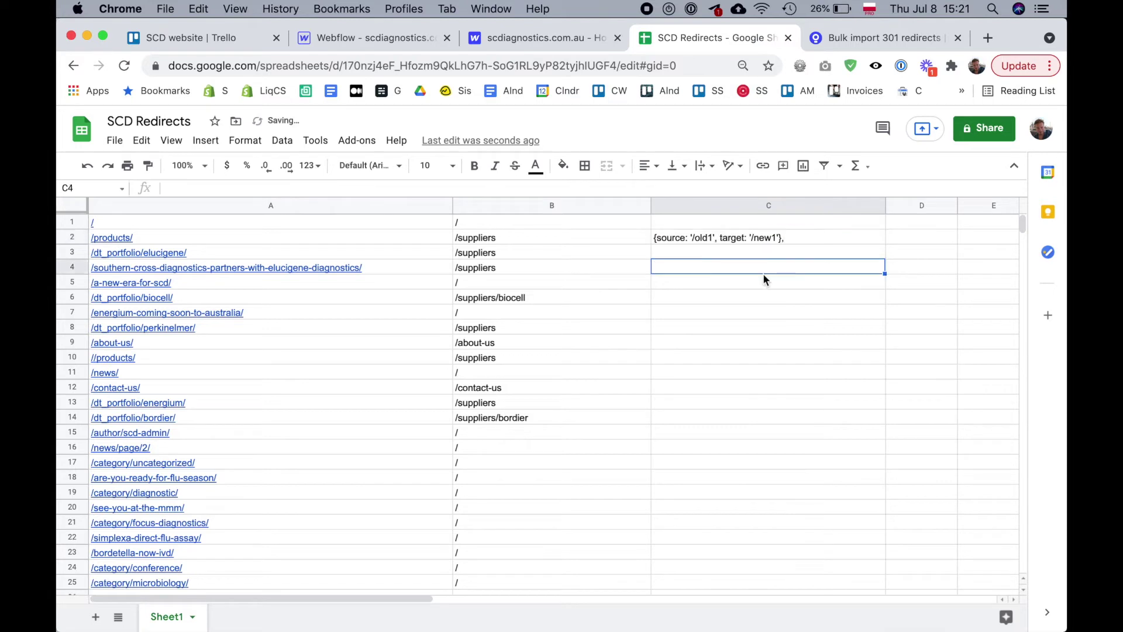
left_click(696, 239)
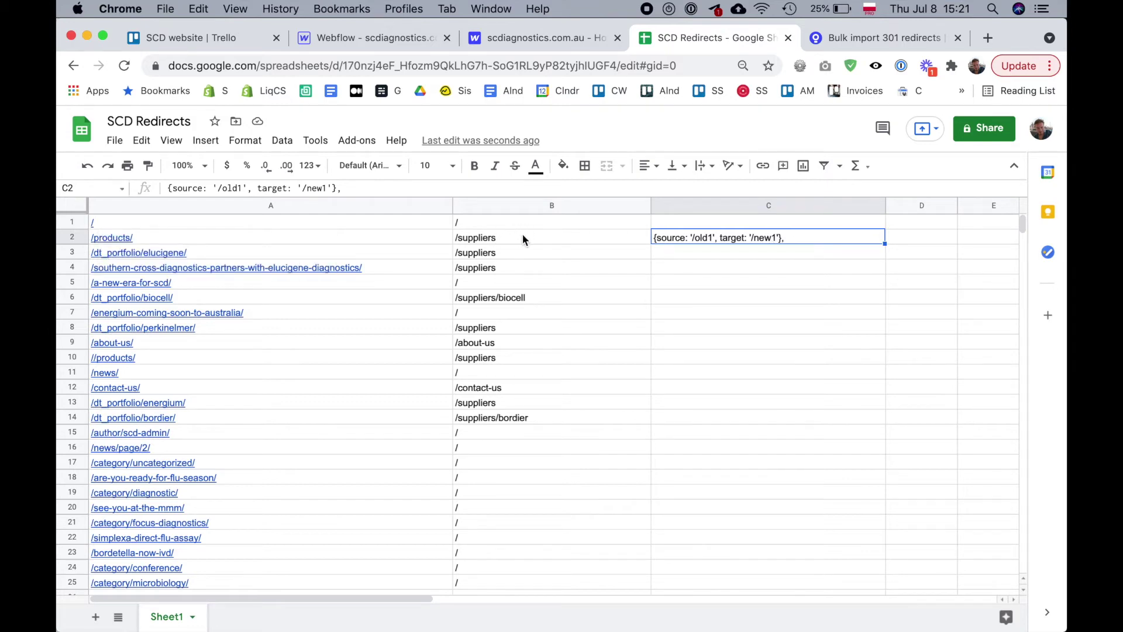
- Wrap C2's text in quotes so it becomes a formula string around /old1
left_click(171, 188)
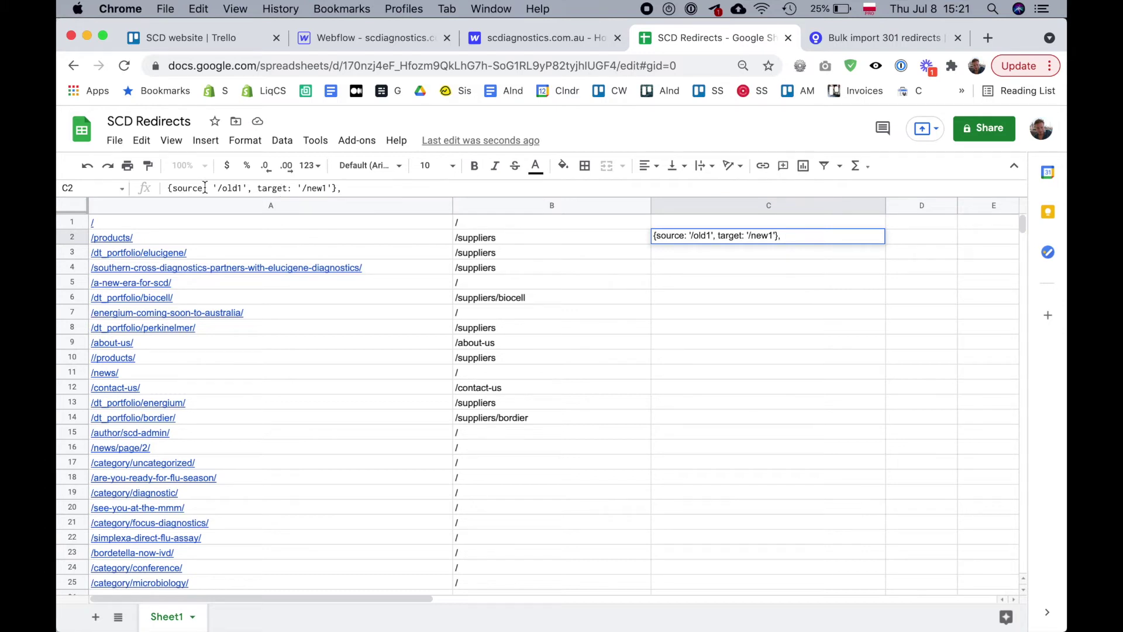
type("=")
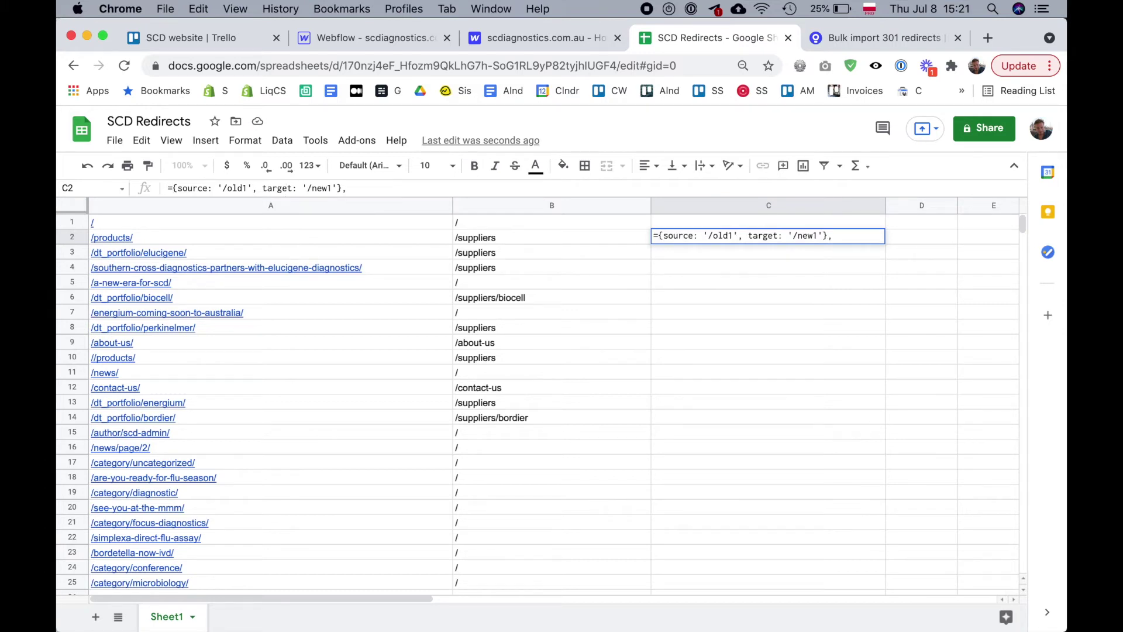
type("\"")
type("\"")
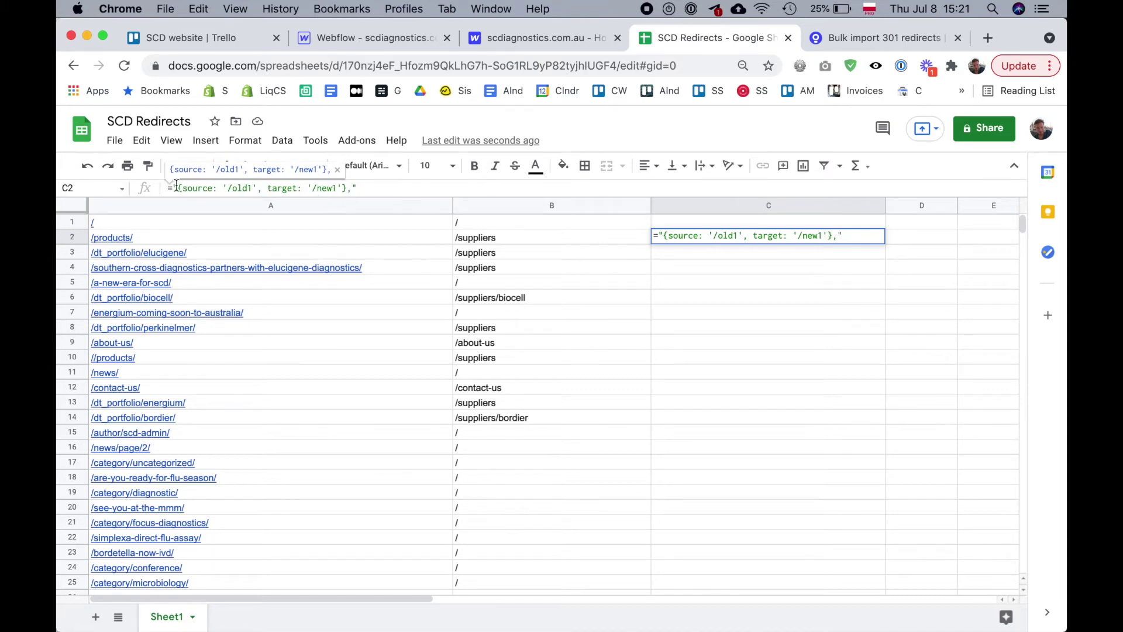
left_click_drag(171, 187, 168, 188)
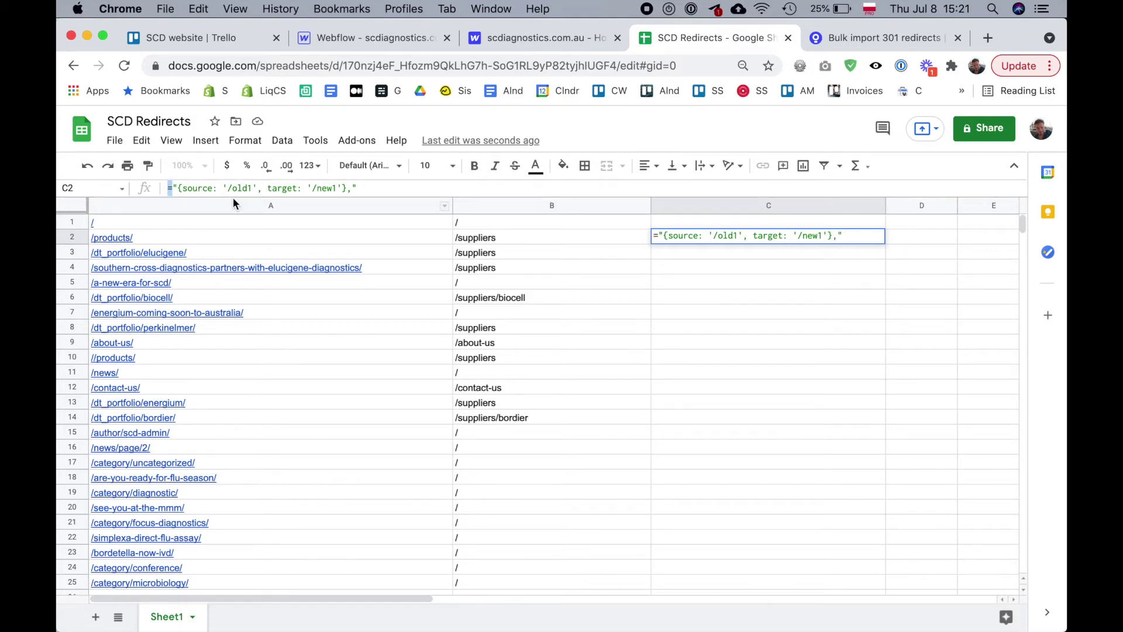
left_click(177, 188)
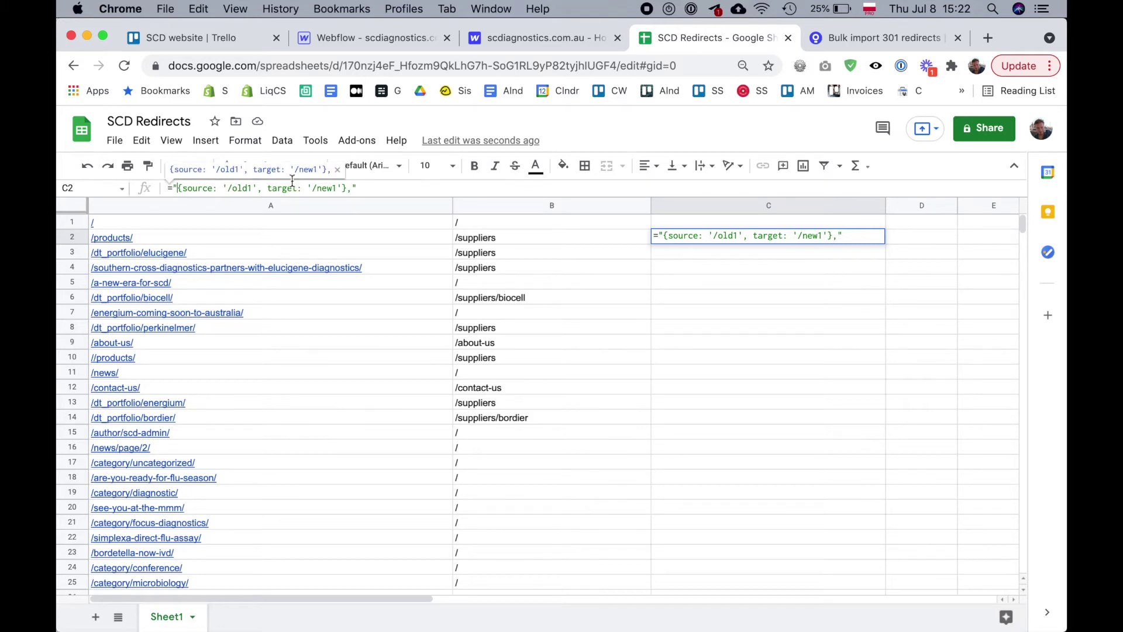
left_click(227, 188)
type("\" ")
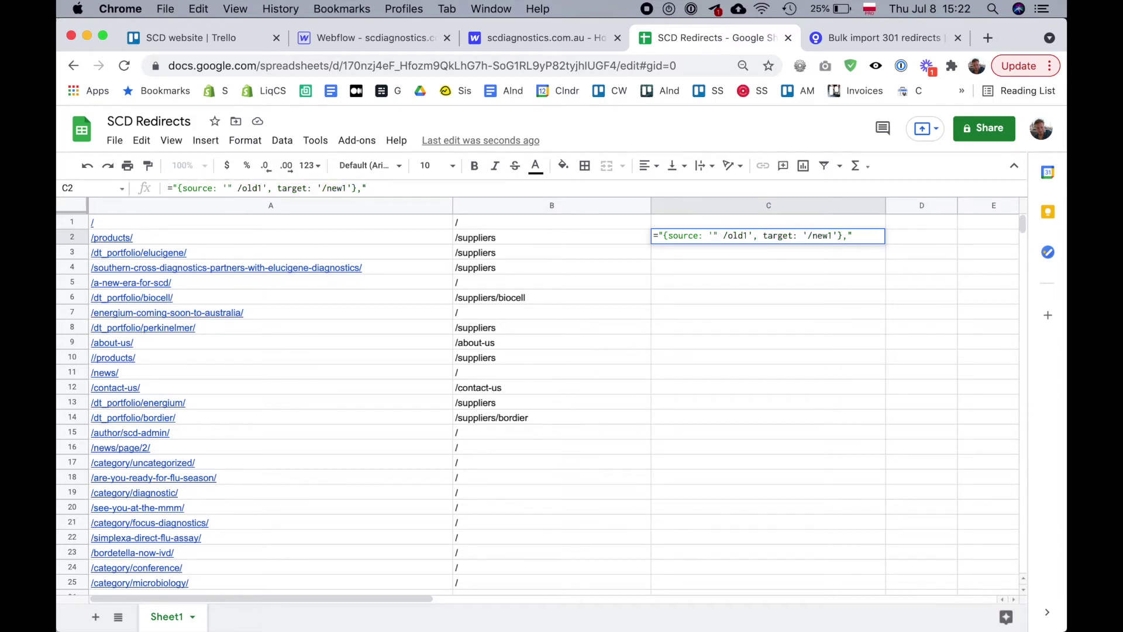
type(" \"")
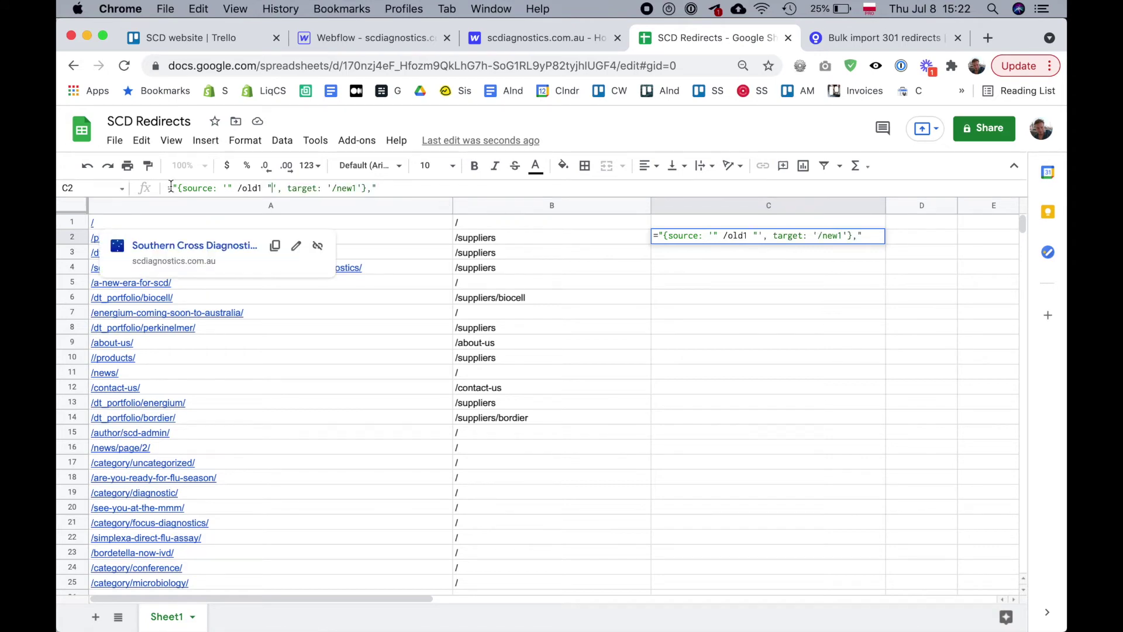
left_click_drag(170, 187, 232, 185)
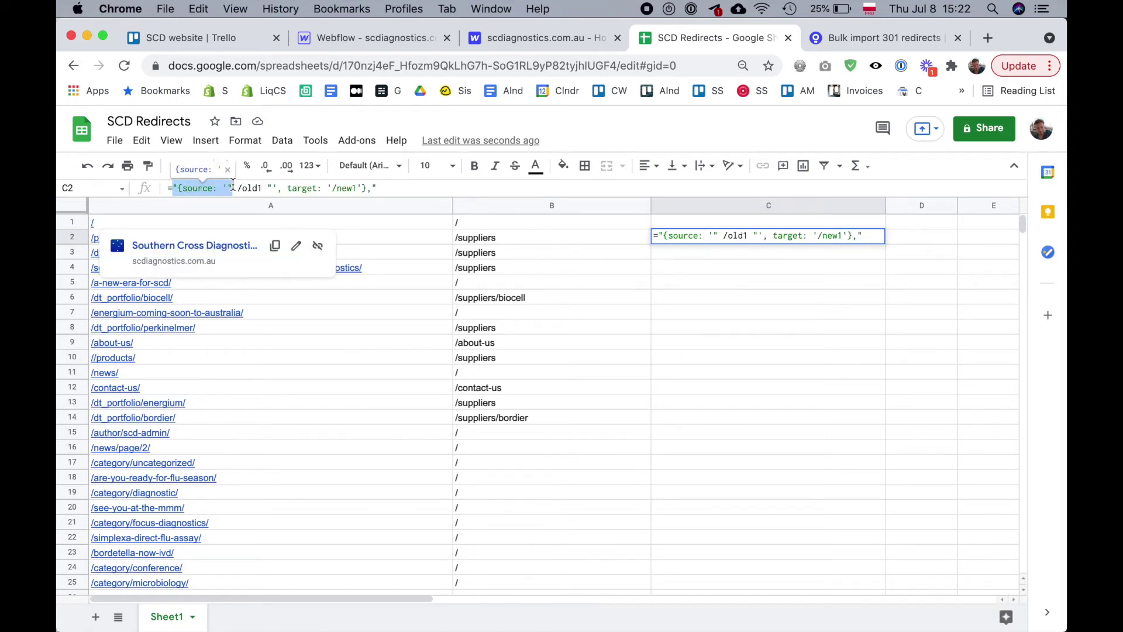
left_click(239, 187)
left_click_drag(238, 187, 261, 187)
left_click(261, 188)
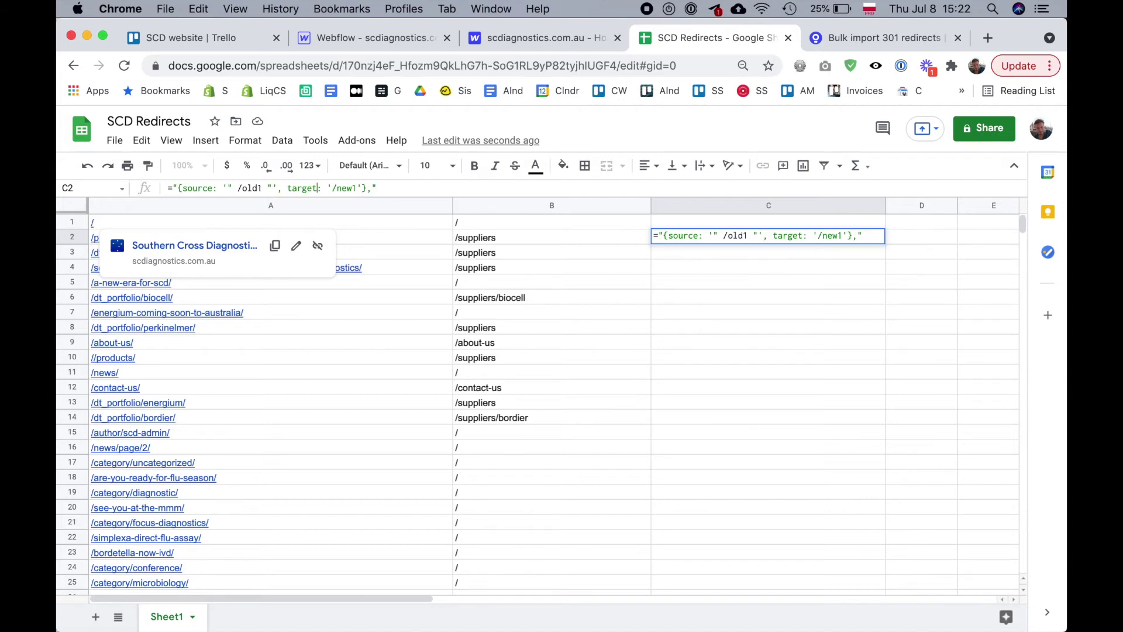
type("\" ")
type(" \"")
- Replace /old1 with A2 and /new1 with B2 in C2's formula and commit it
double_click(252, 188)
key("shift+Left")
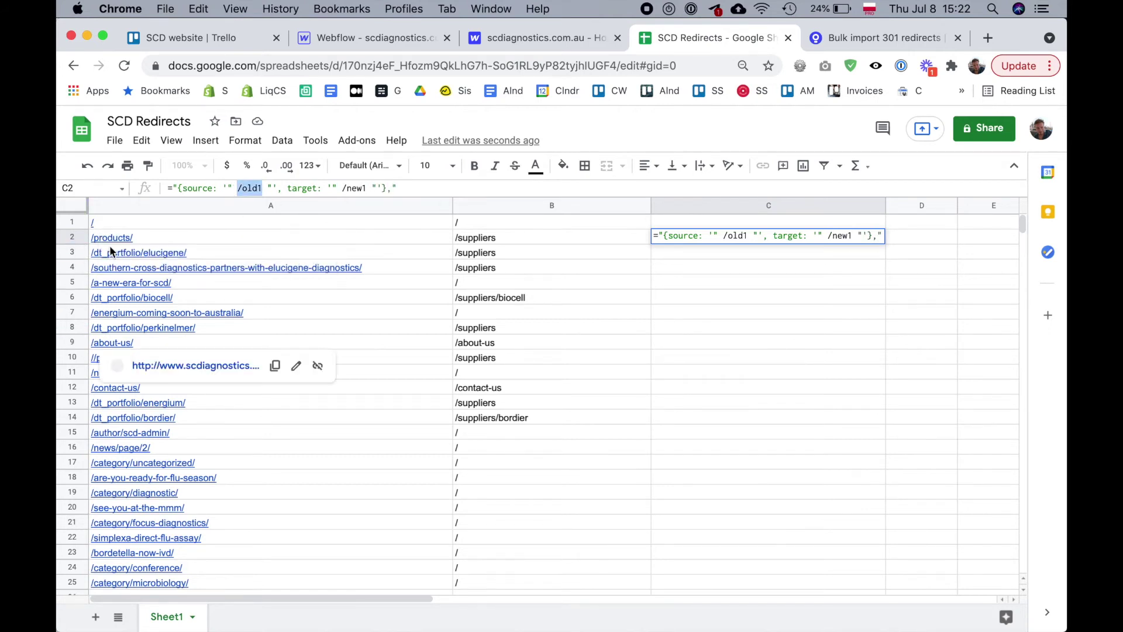
type("A2")
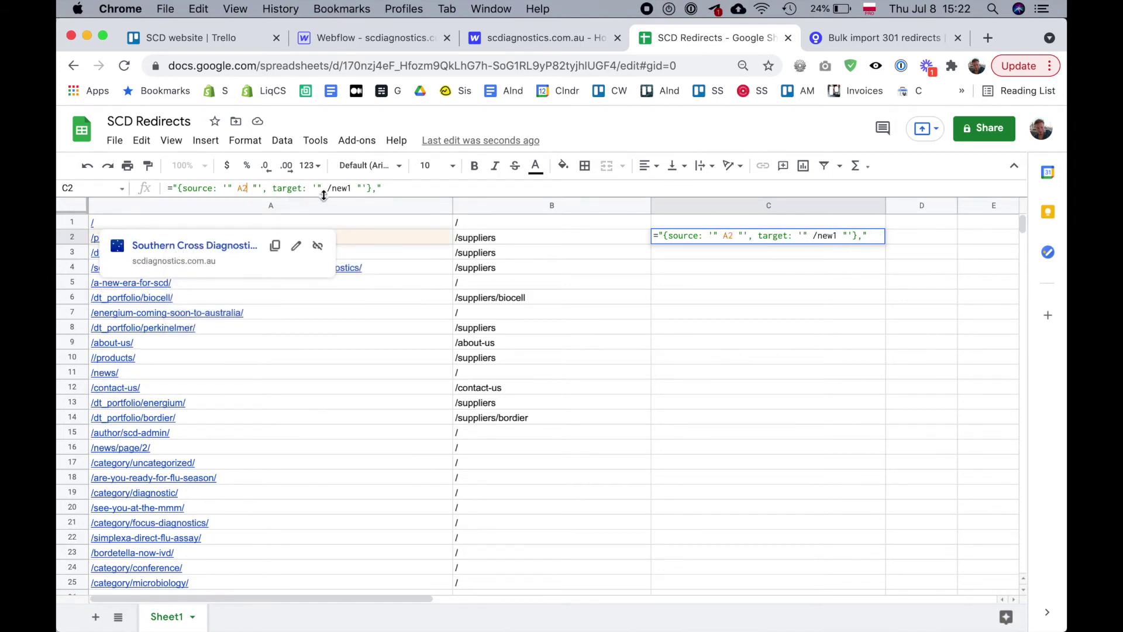
left_click_drag(327, 188, 351, 189)
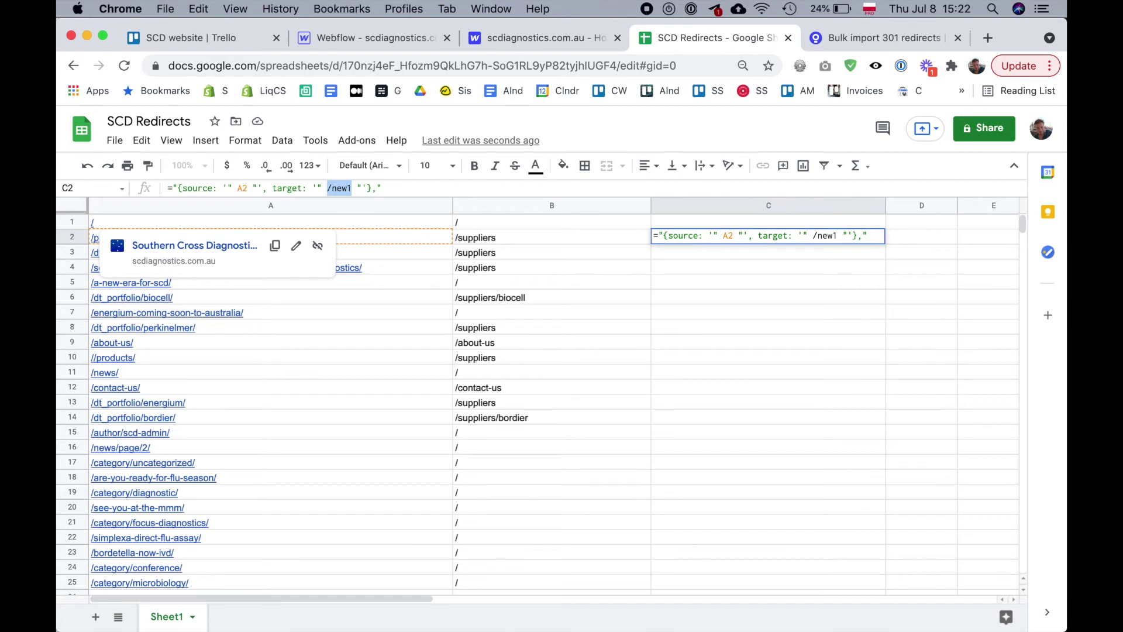
type("B2")
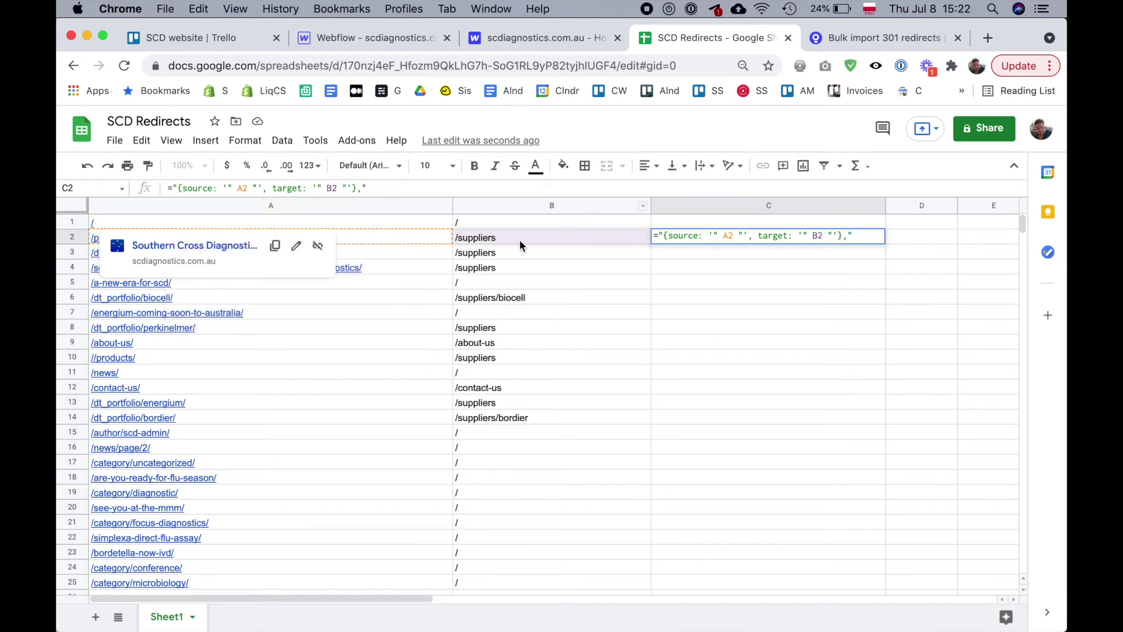
left_click(417, 189)
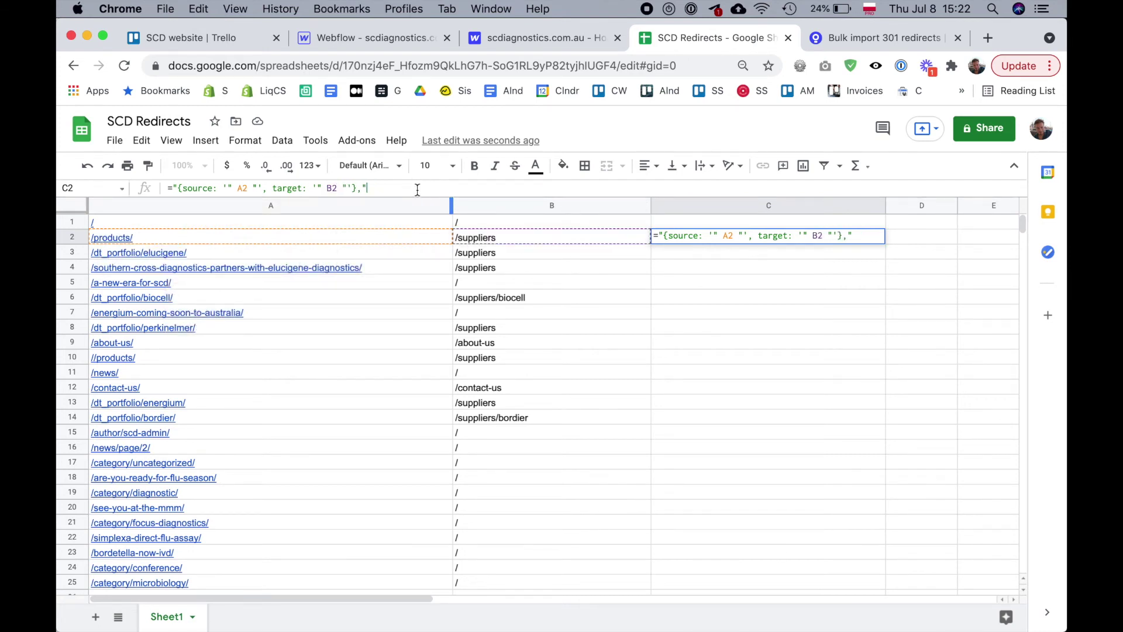
key("Return")
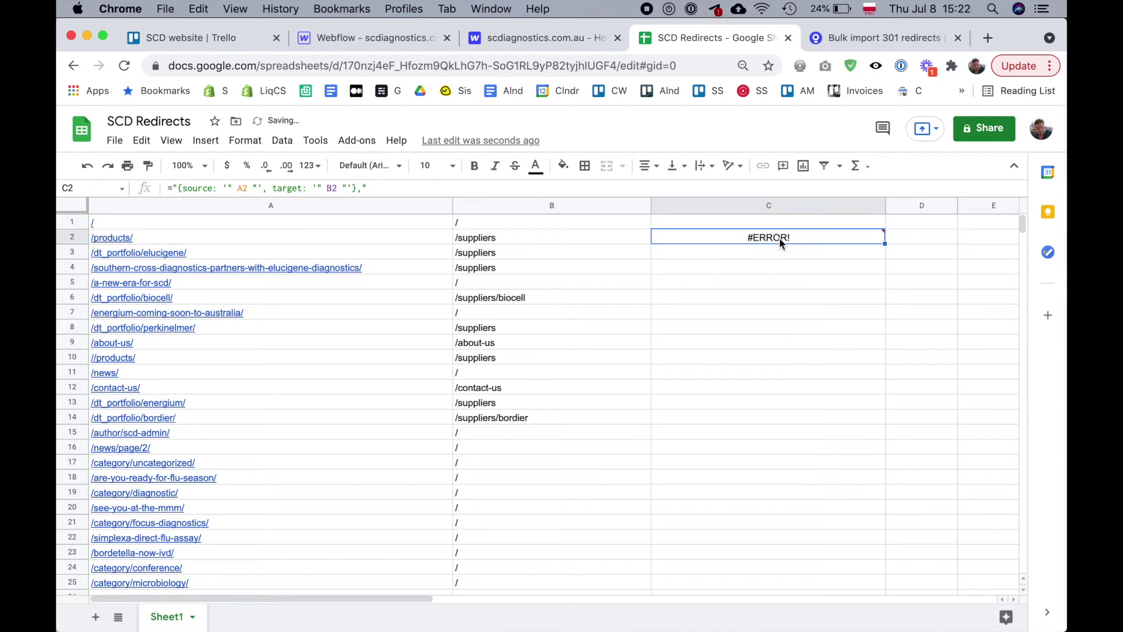
- Add & operators around A2 and B2 so C2 yields {source: '/products/', target: '/suppliers'},
left_click(237, 189)
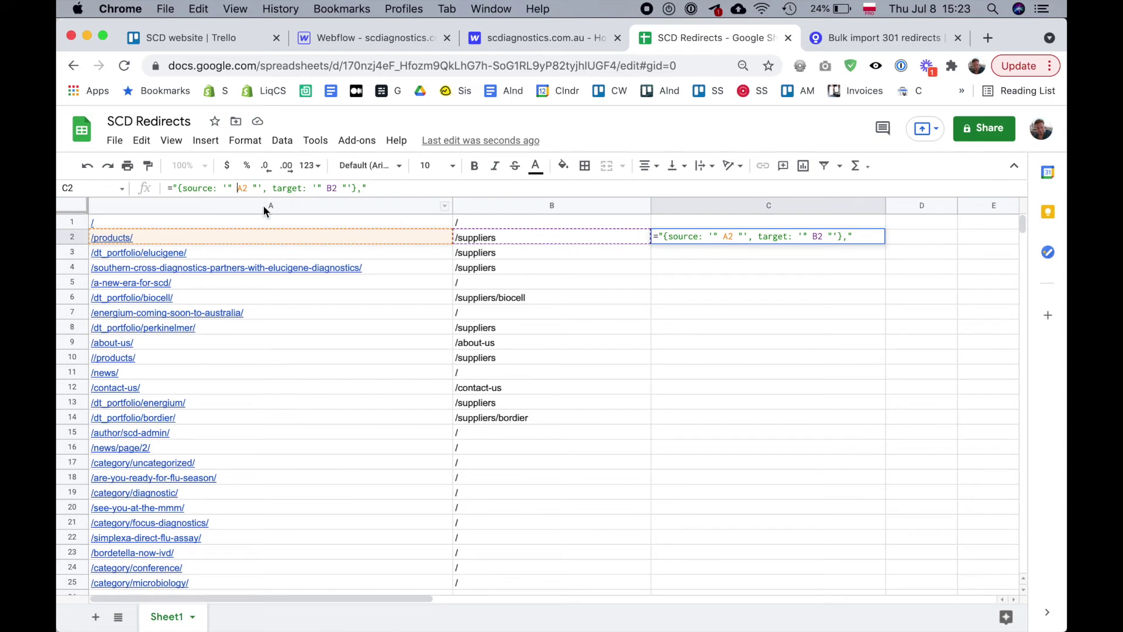
type("& A2")
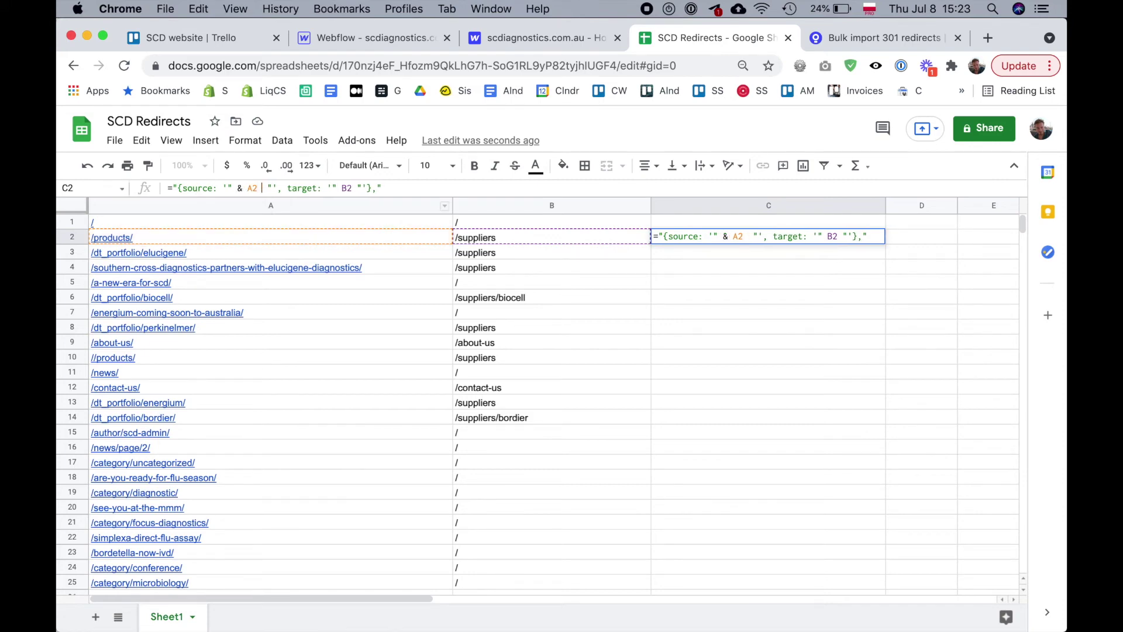
type(" &")
key("BackSpace")
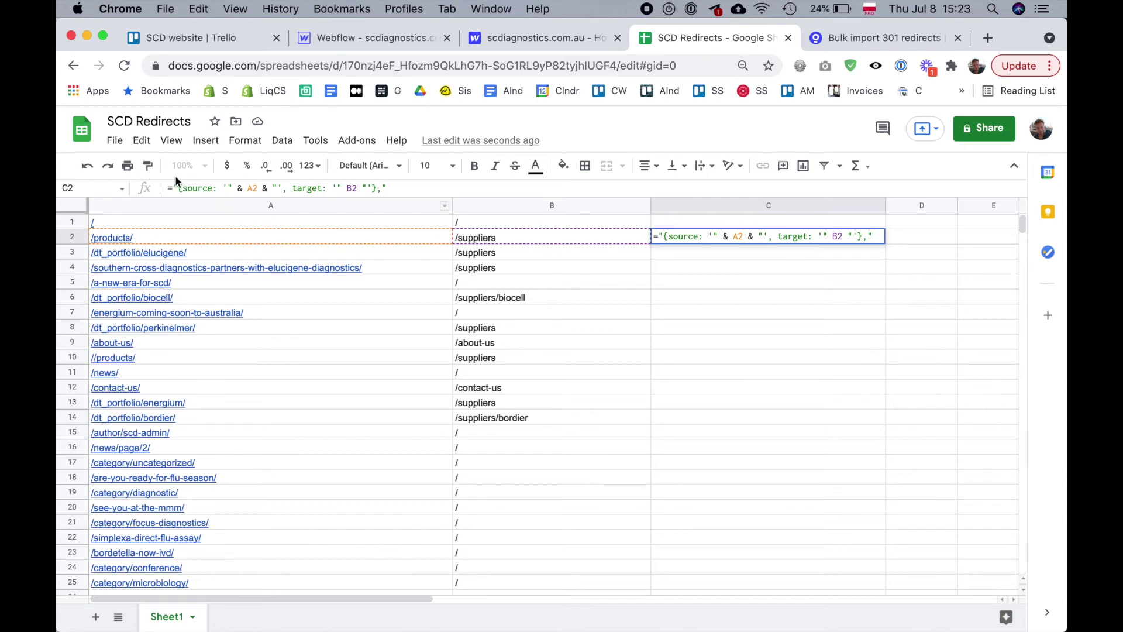
type("&")
key("Right")
key("Right")
type("&")
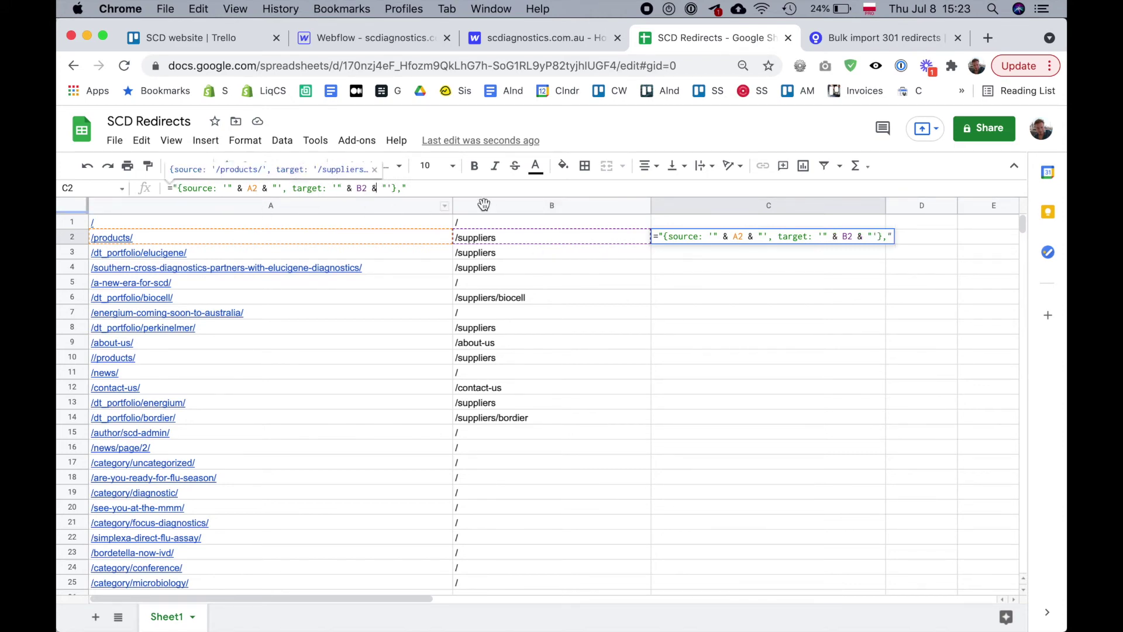
key("Return")
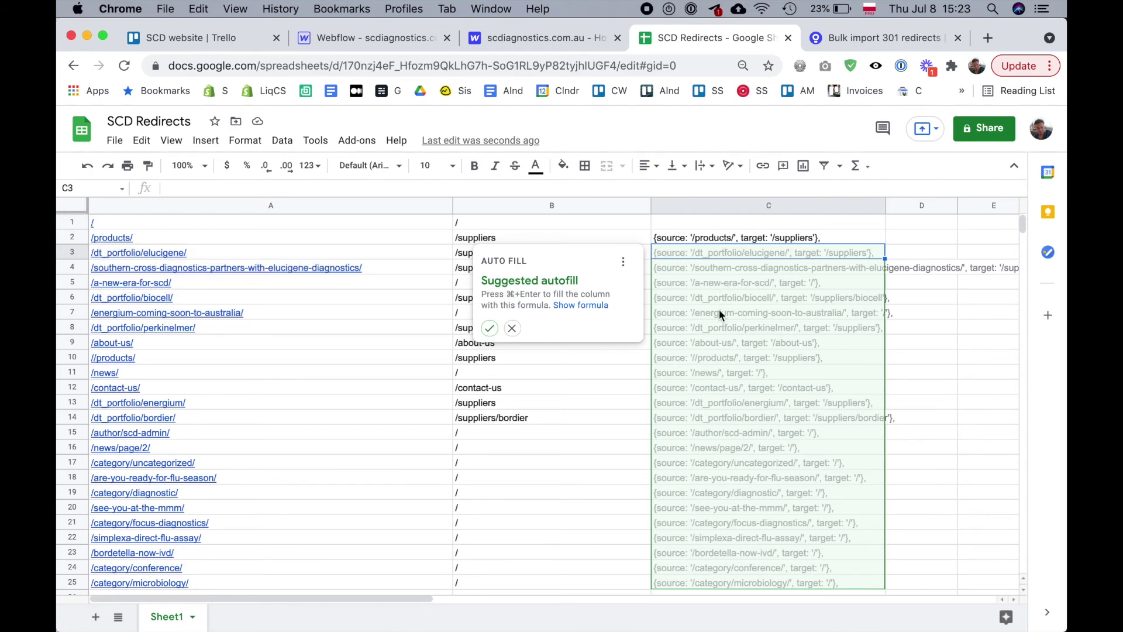
- Copy C2's redirect formula down through C25
left_click(489, 328)
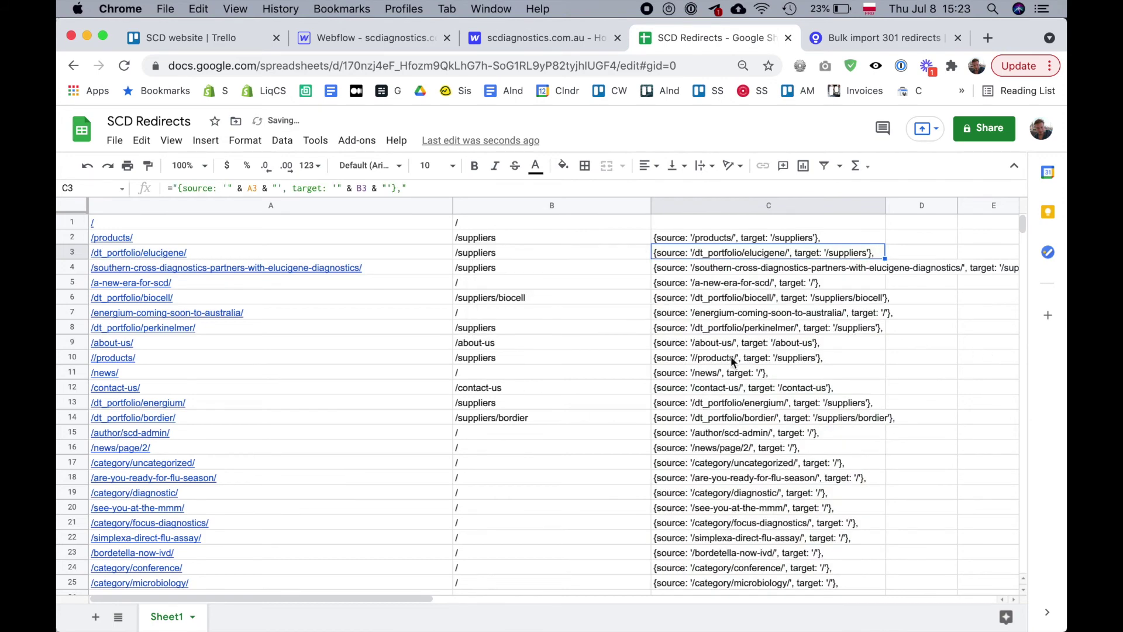
key("super+z")
key("super+c")
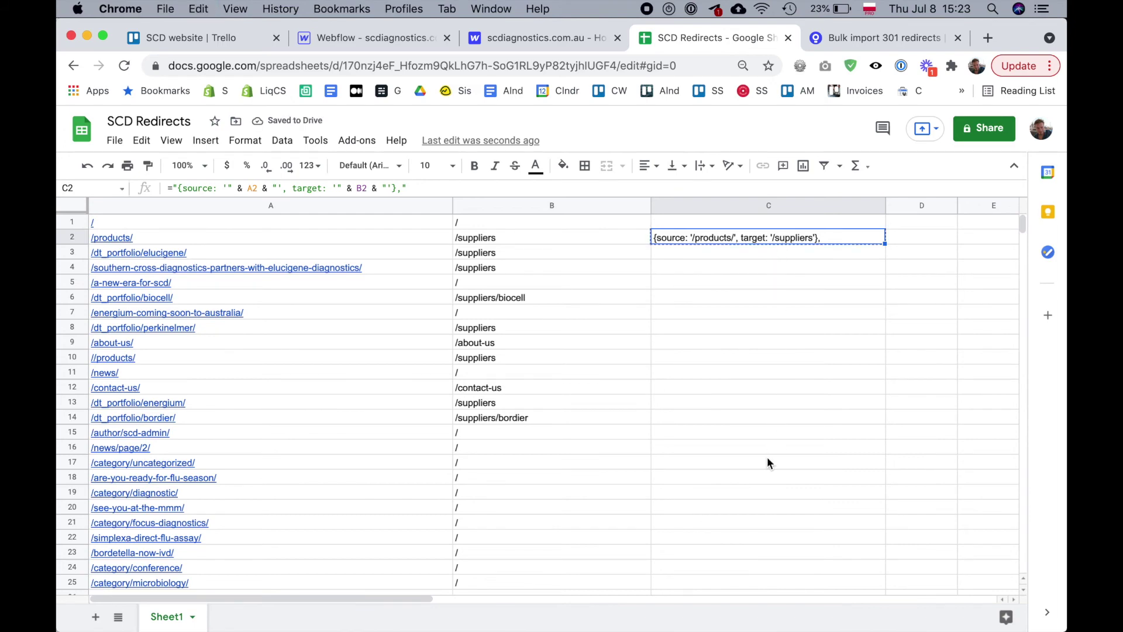
scroll(767, 458, "down", 3)
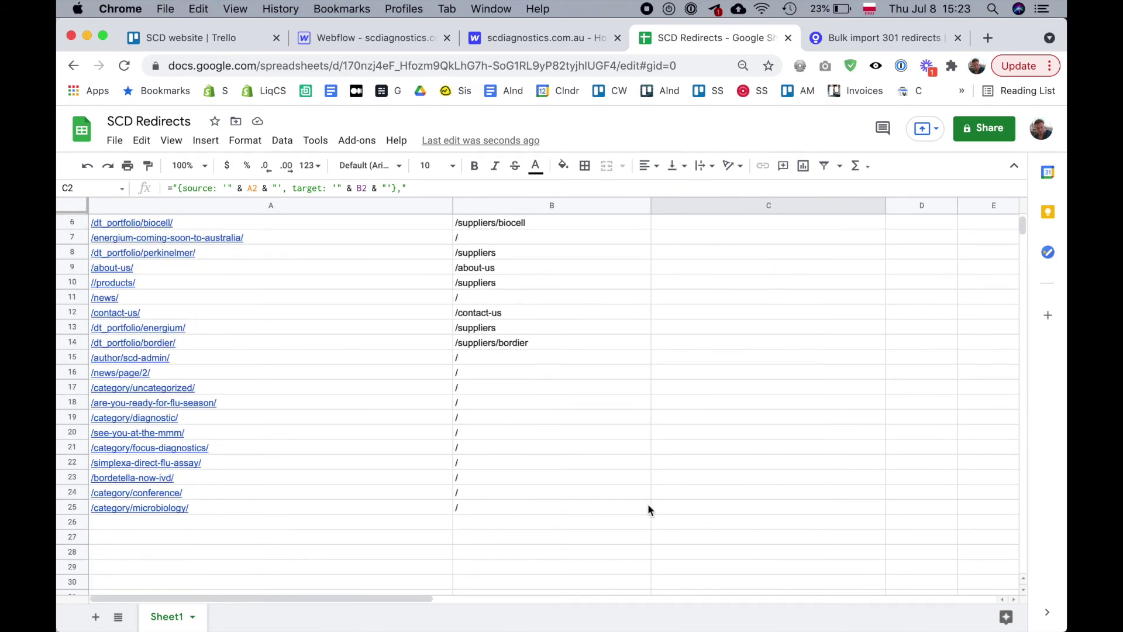
left_click(664, 504, "shift")
key("super+v")
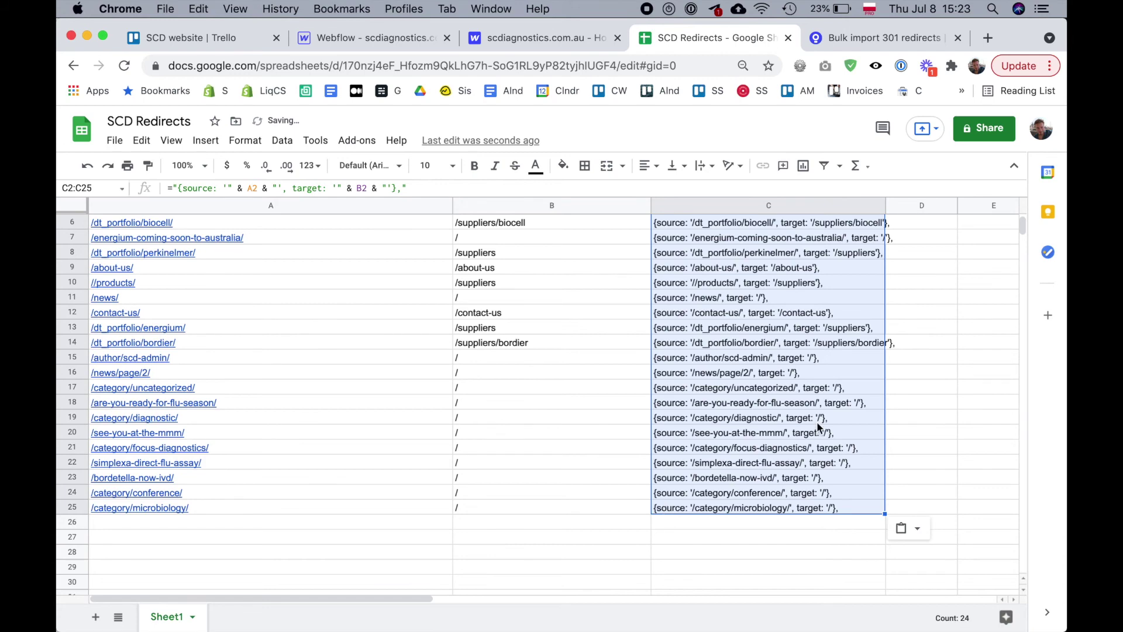
scroll(818, 428, "up", 3)
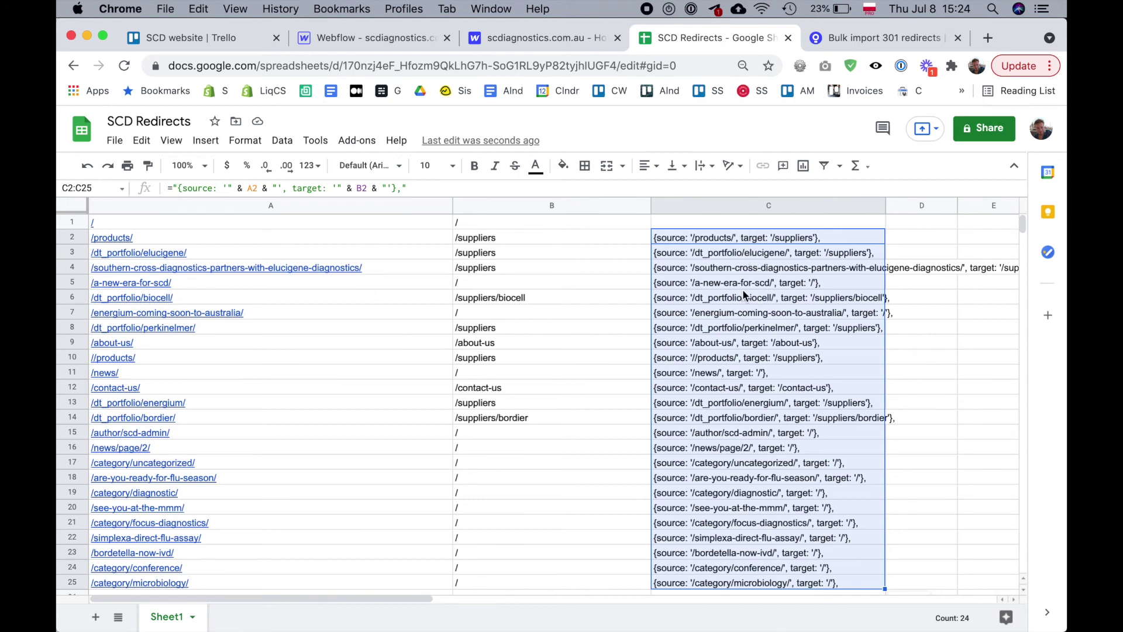
- Copy all 24 redirect entries in C2:C25
left_click(787, 237)
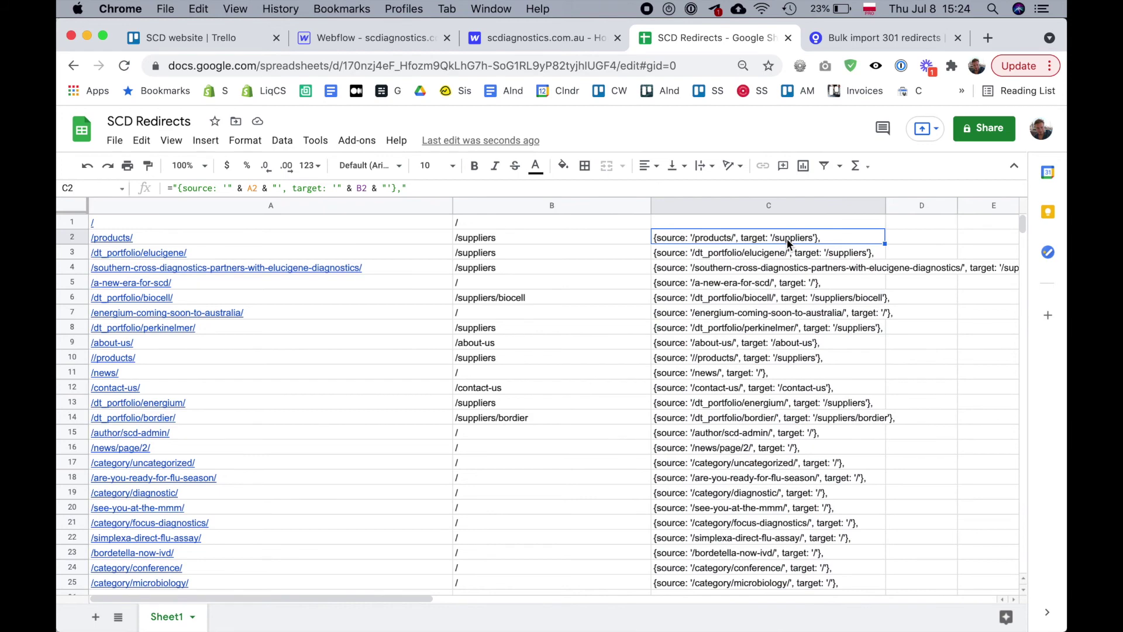
scroll(778, 263, "down", 3)
left_click(718, 462, "shift")
key("super+c")
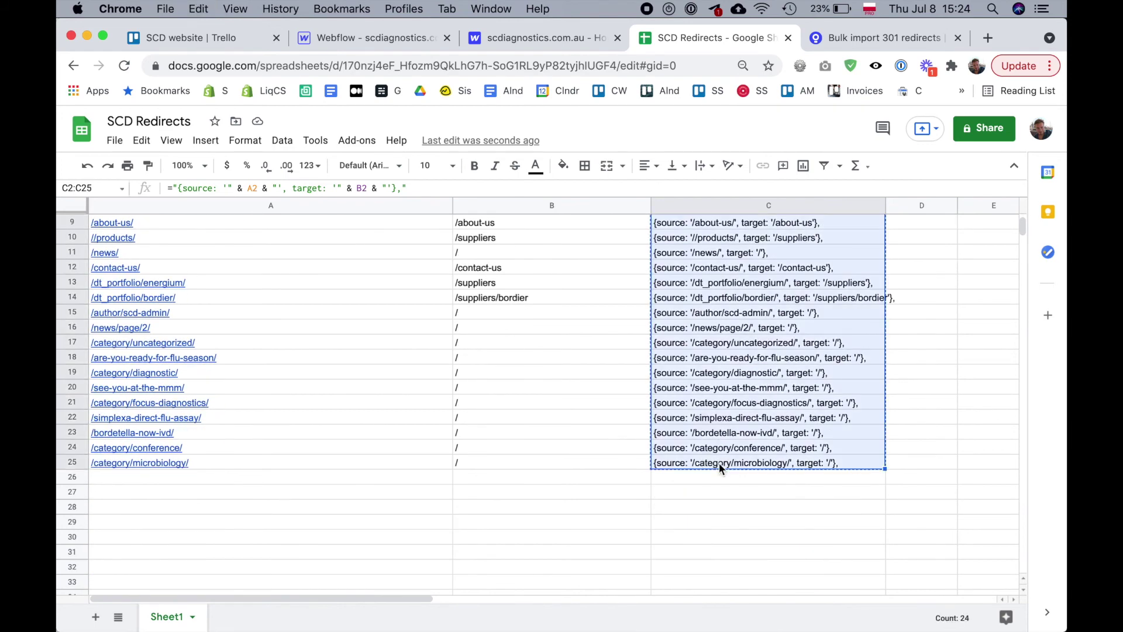
key("super+Tab")
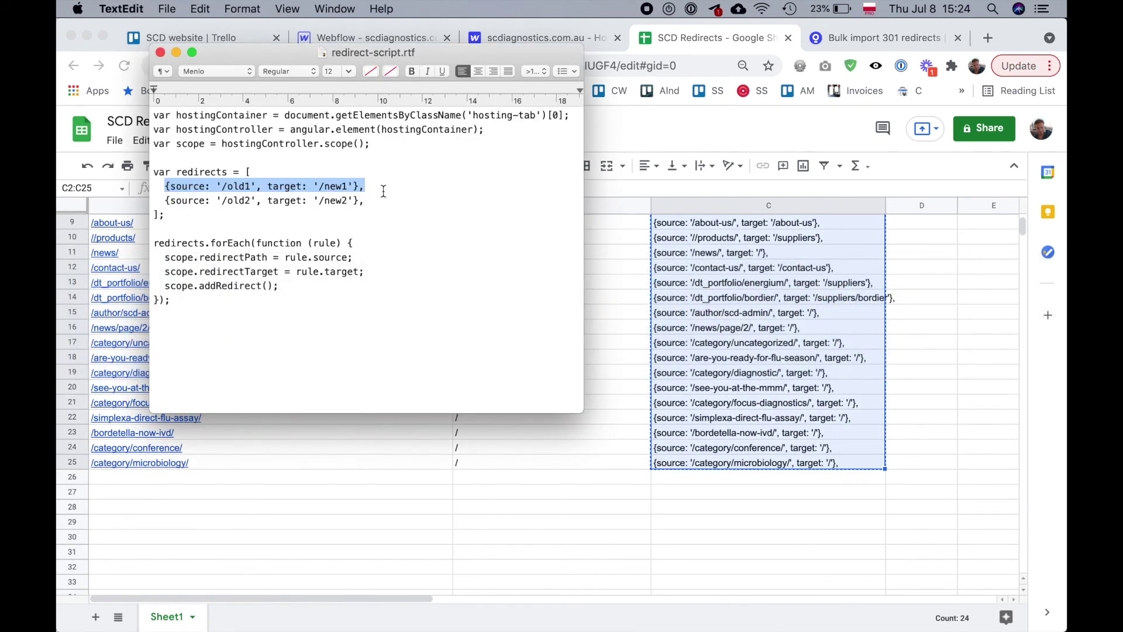
- Replace the script's /old1 and /old2 sample lines with the 24 copied redirect entries
left_click(383, 199)
key("shift+Up")
key("shift+super+Left")
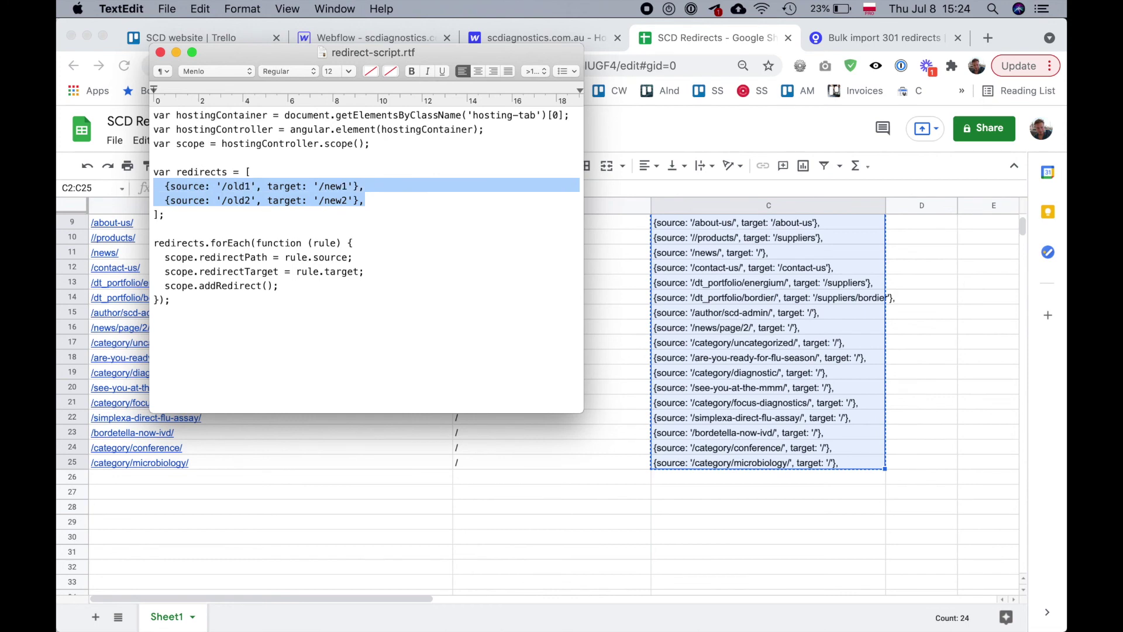
key("super+v")
scroll(364, 221, "up", 5)
scroll(364, 221, "up", 5)
- Select the entire updated script and bring up the Webflow designer tab
key("super+a")
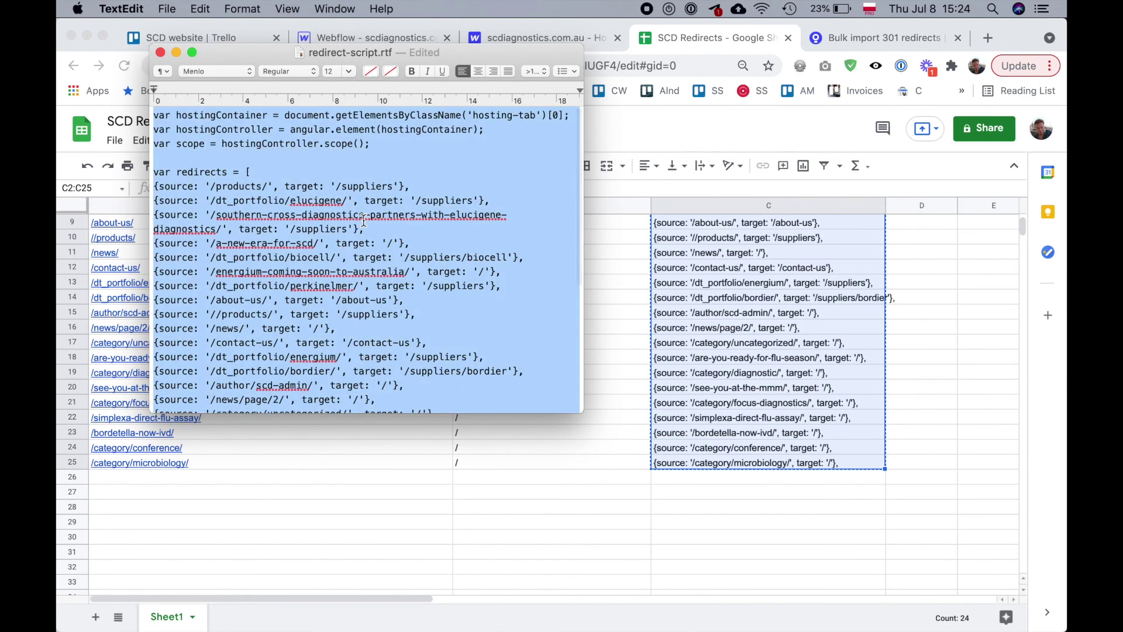
key("super+Tab")
left_click(419, 39)
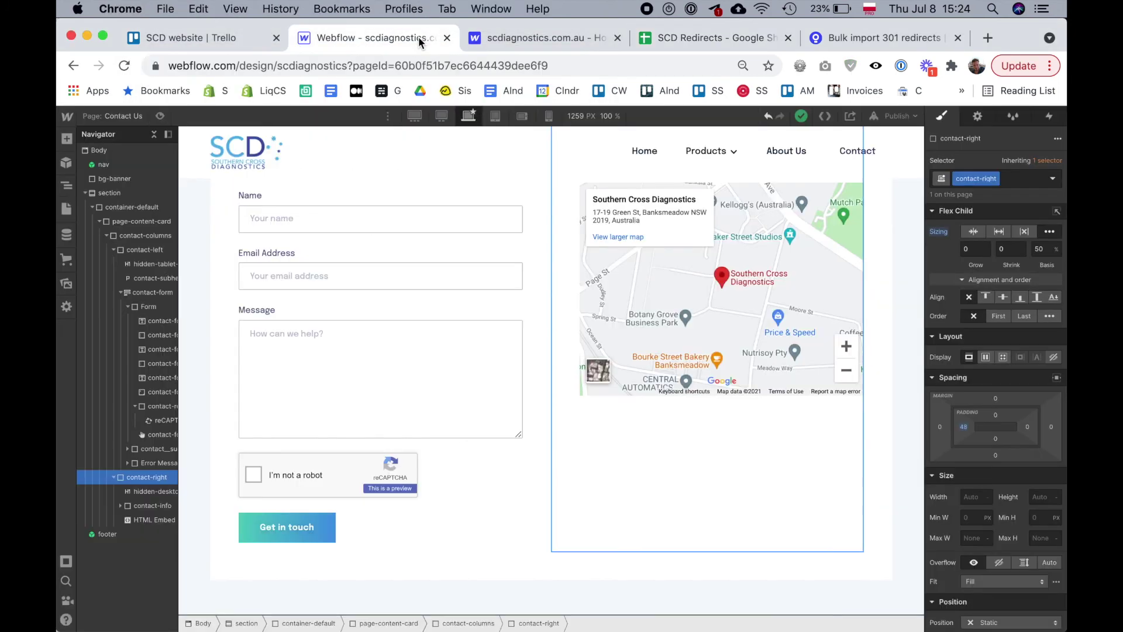
- Check the hosting page's 301 redirect list for the generated redirects
left_click(511, 38)
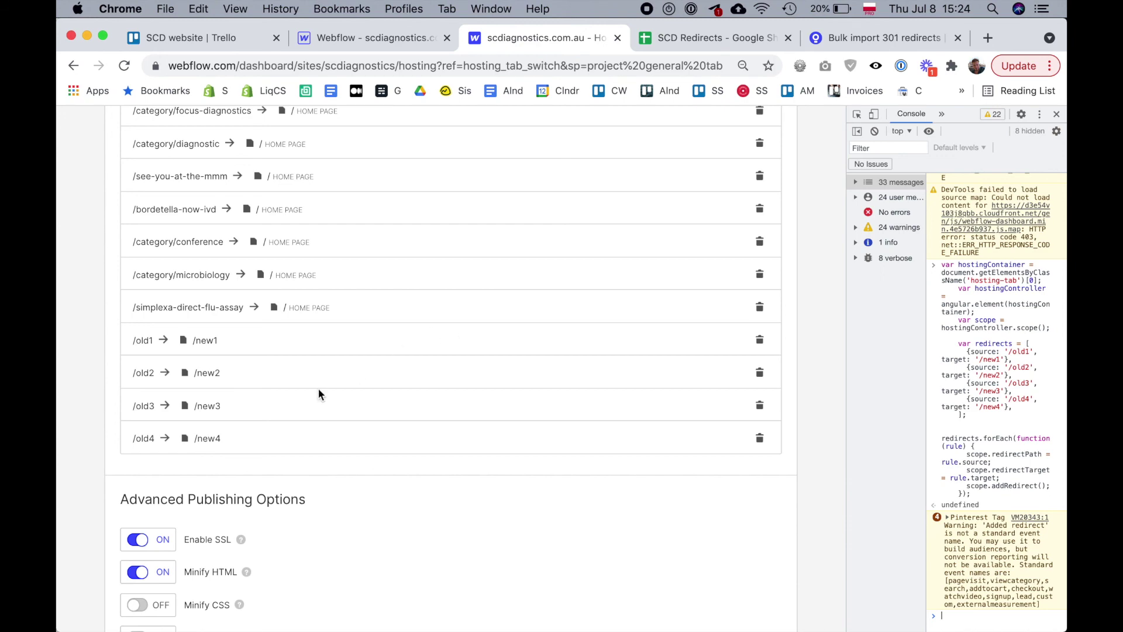
scroll(318, 390, "up", 10)
scroll(318, 393, "up", 6)
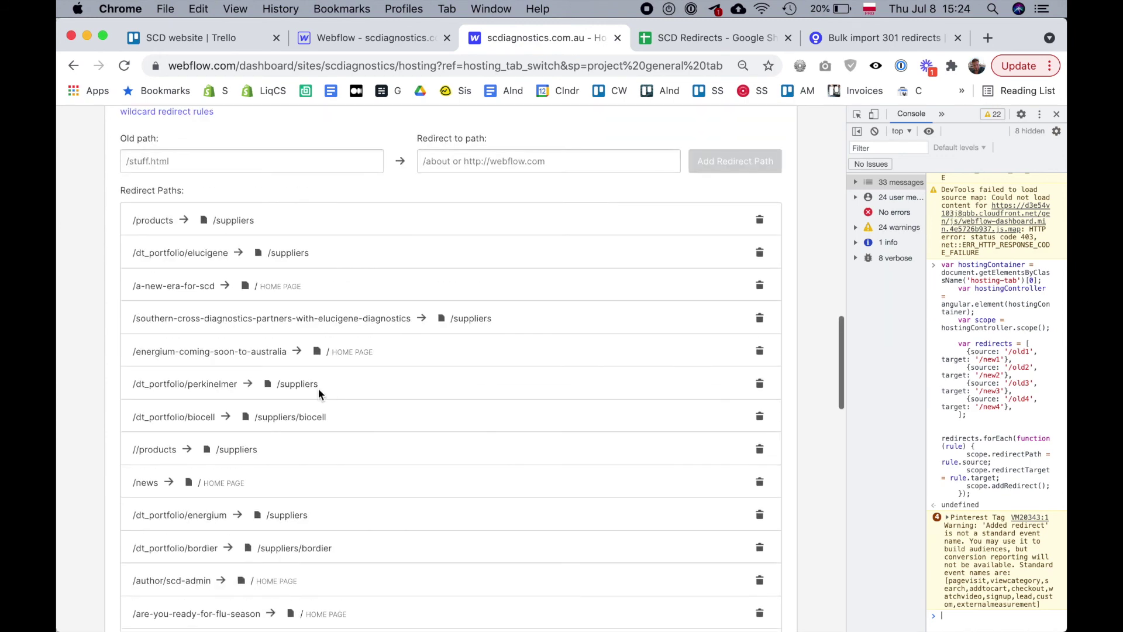
scroll(221, 270, "down", 5)
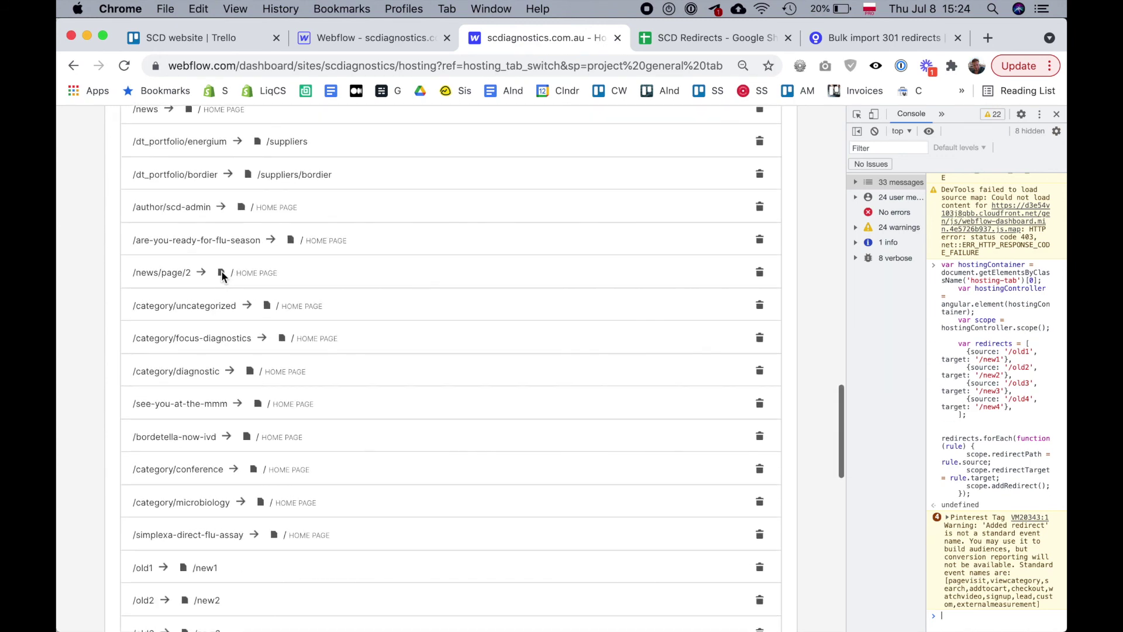
scroll(452, 320, "down", 3)
scroll(454, 322, "down", 1)
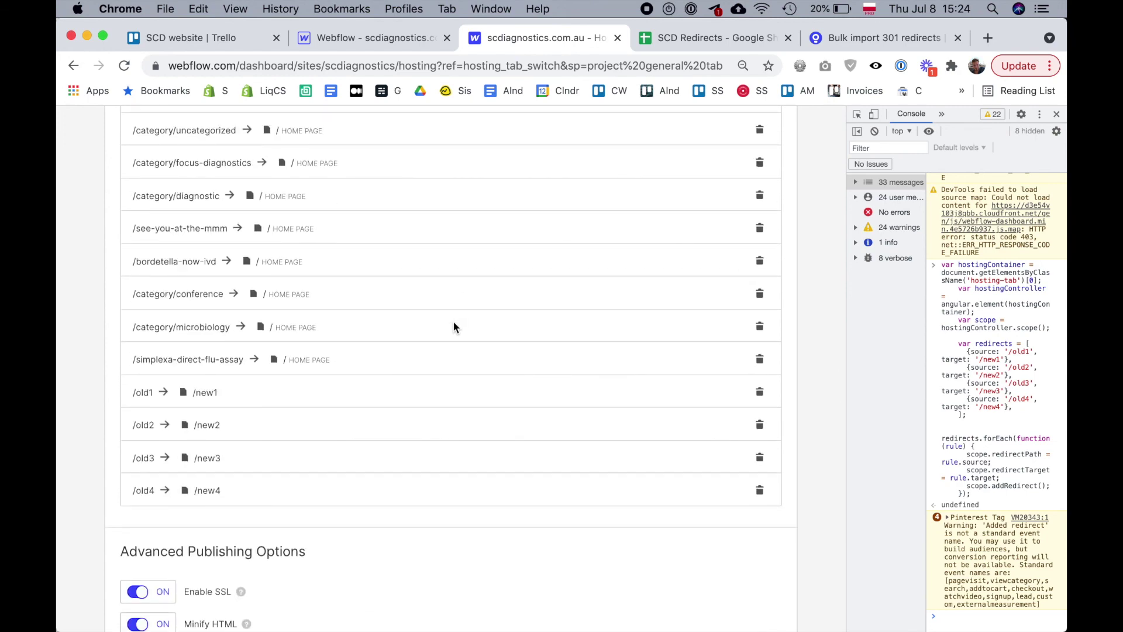
- Undo the paste in redirect-script.rtf to restore the /old1 and /old2 samples, then select all
key("super+Tab")
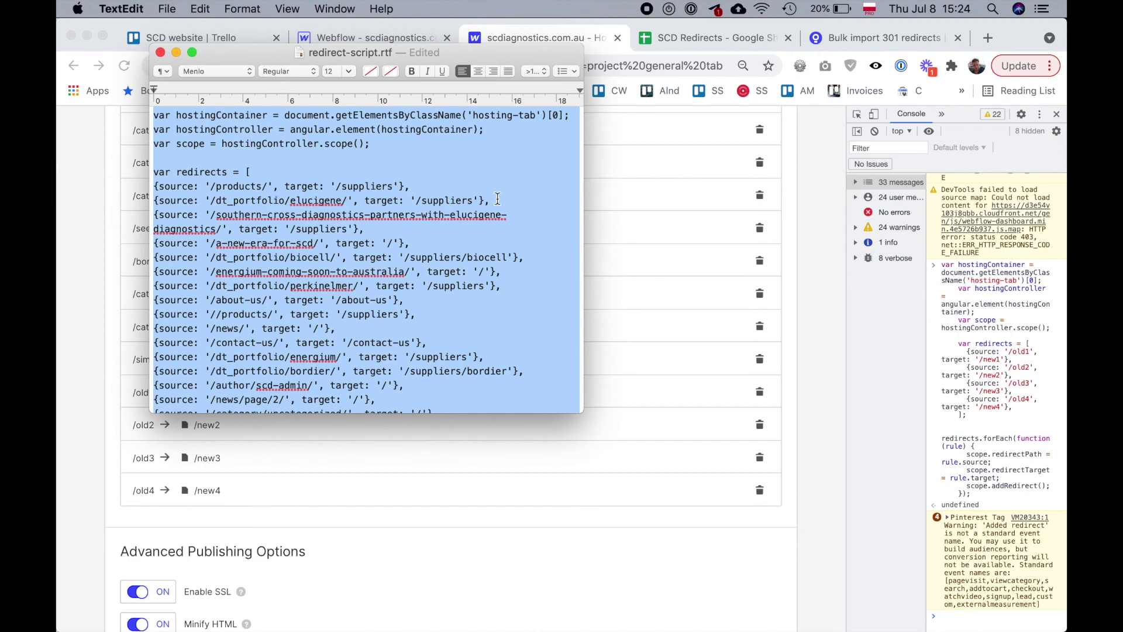
key("super+z")
key("super+z")
key("super+z")
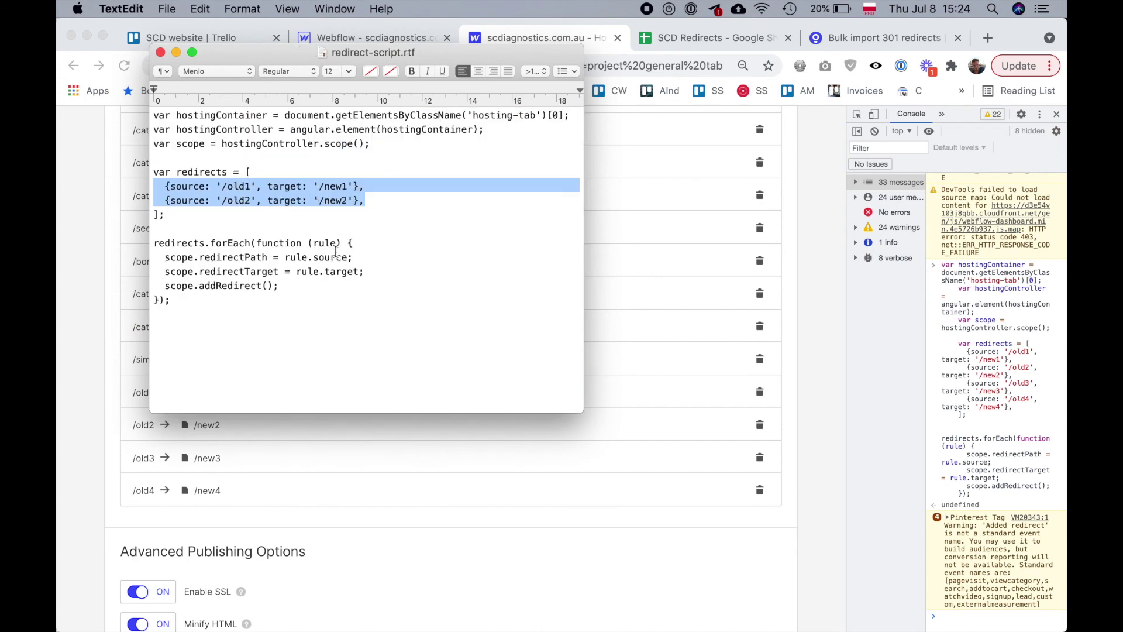
left_click(335, 251)
left_click_drag(256, 314, 146, 114)
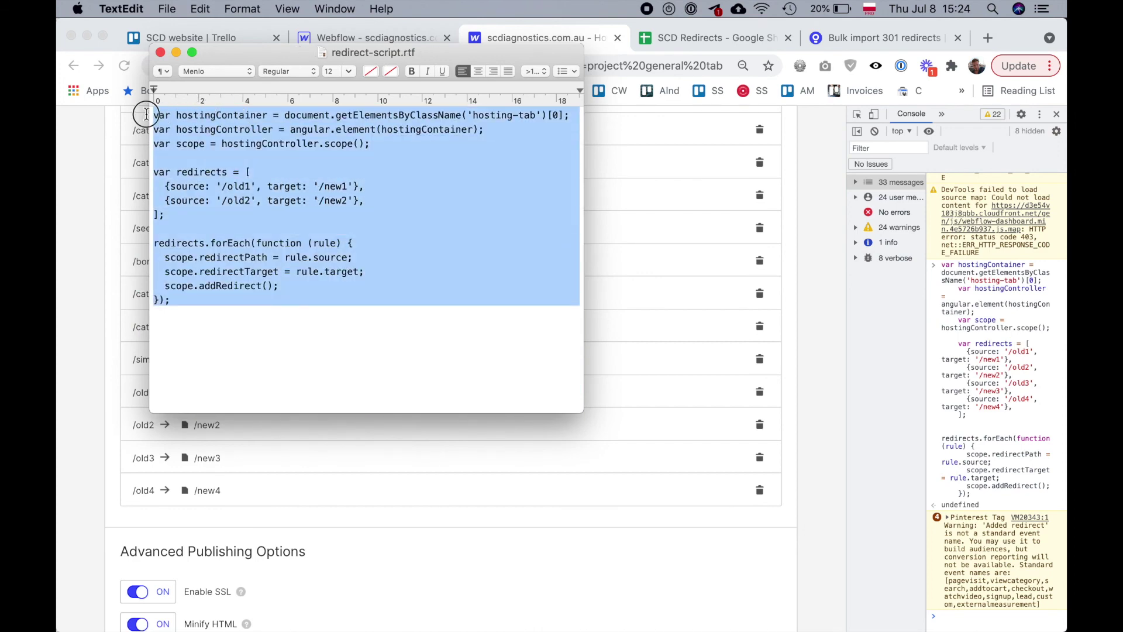